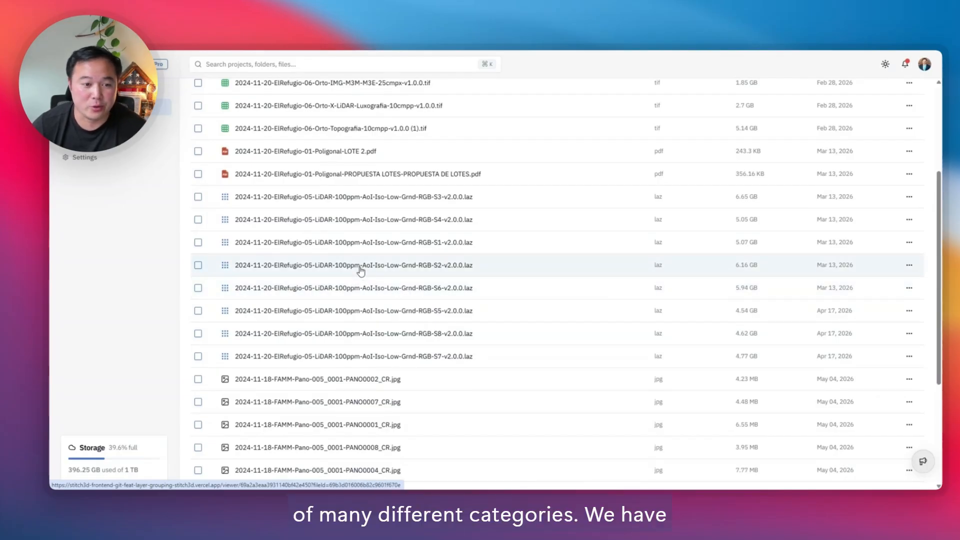
Step: Browse the project's file list and open one of the El Refugio LiDAR point clouds in the viewer
scroll(352, 269, "up", 3)
scroll(353, 270, "down", 5)
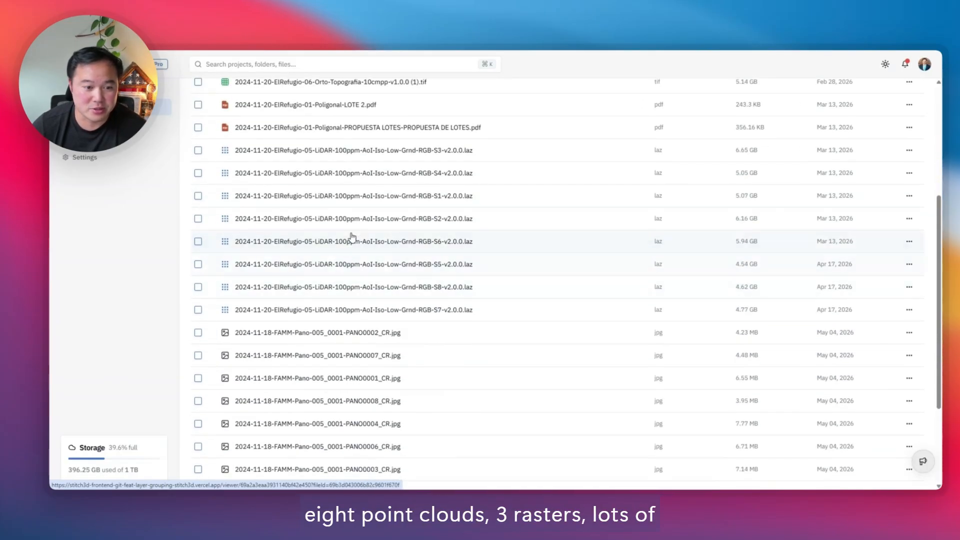
left_click(354, 222)
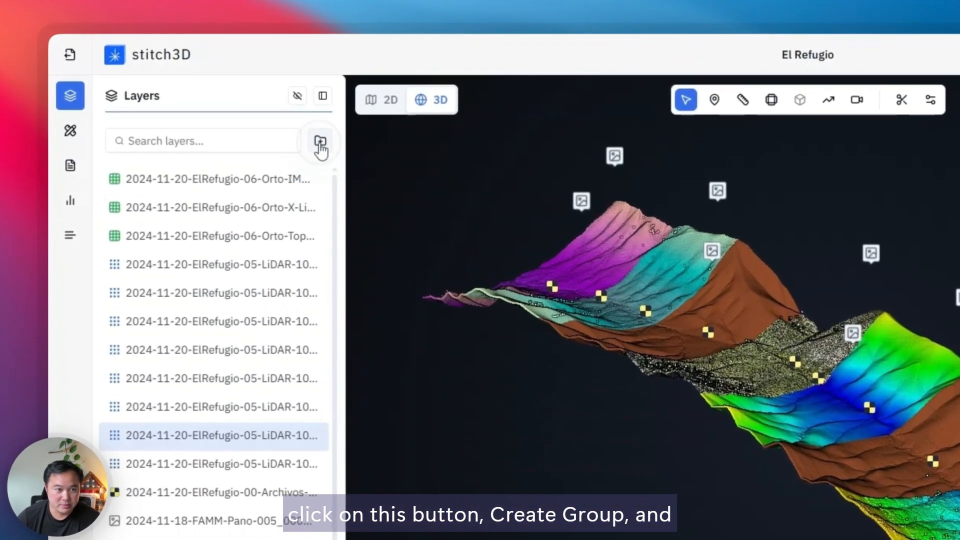
Step: Create a new layer group named "Lidar 1"
left_click(208, 115)
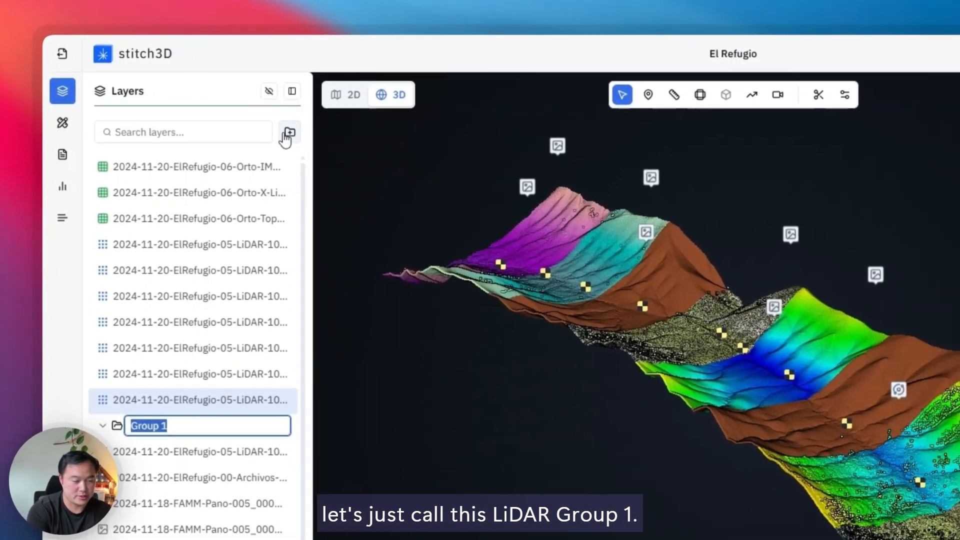
type("Lidar 1")
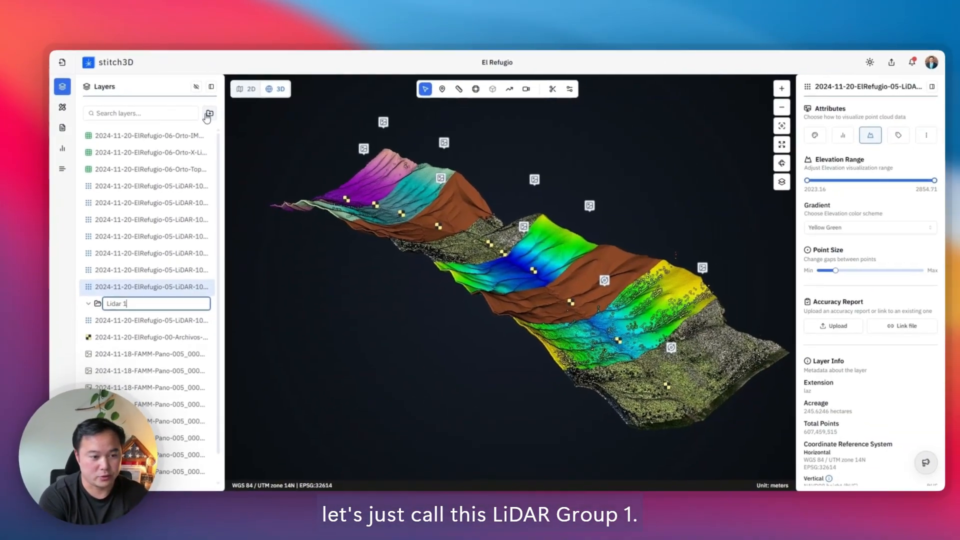
key("Return")
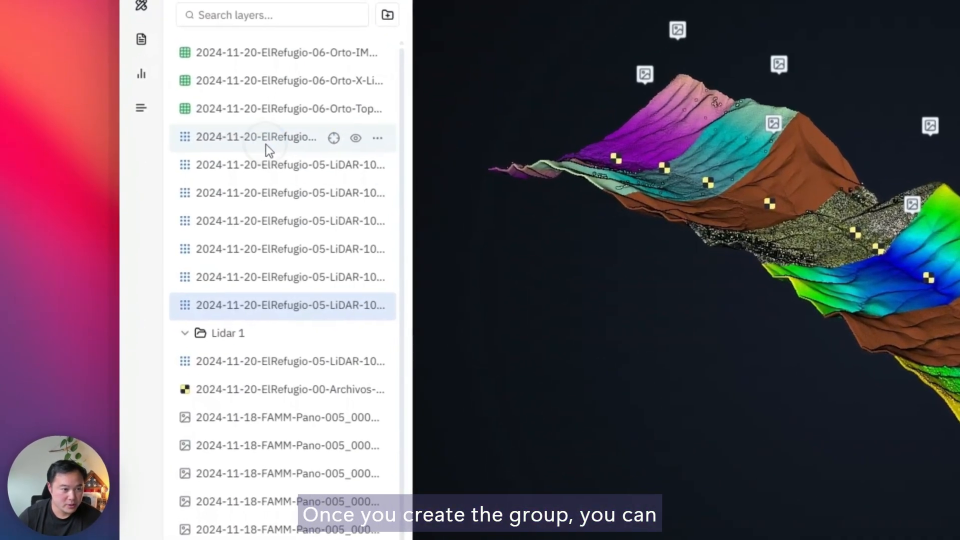
Step: Select the first four LiDAR point cloud layers together and move them into the Lidar 1 group
left_click(136, 191)
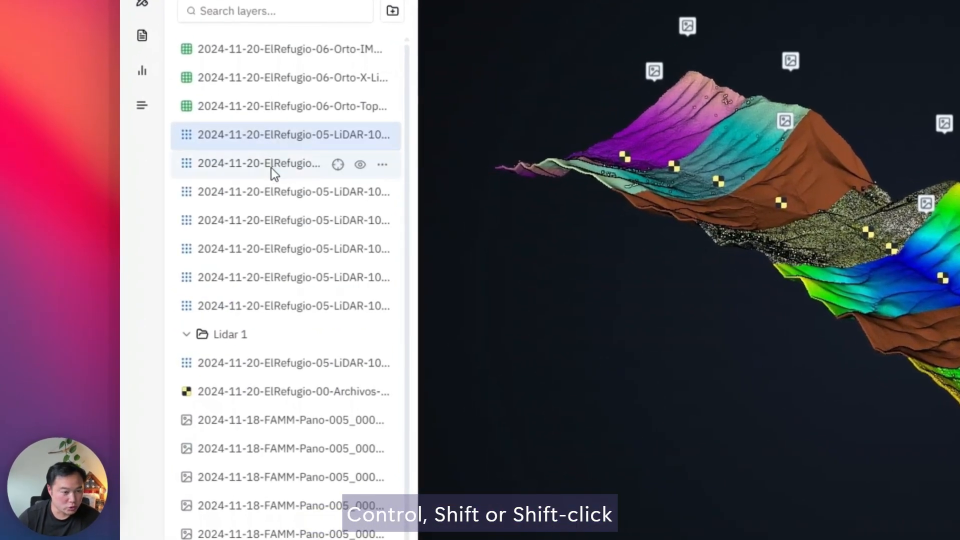
left_click(272, 216, "shift")
left_click_drag(277, 154, 253, 335)
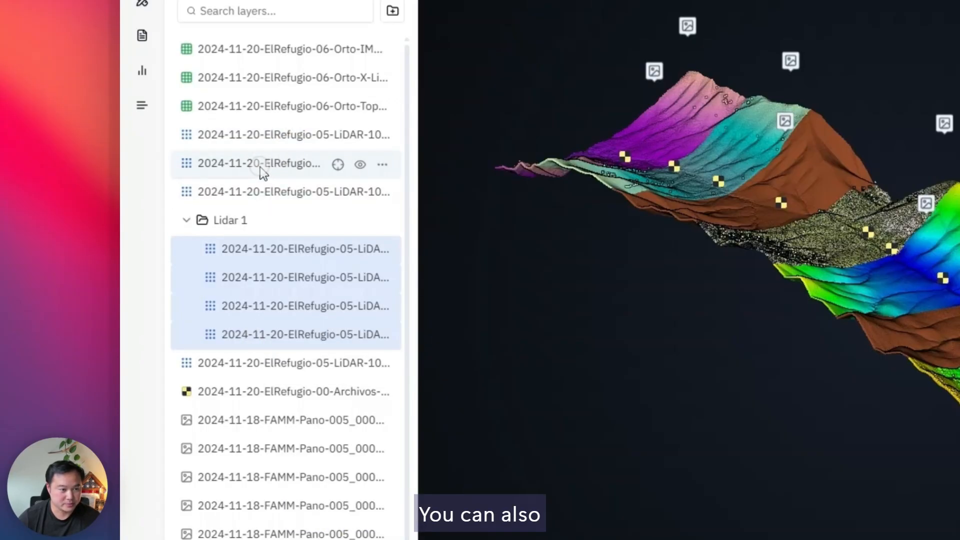
Step: Group the three LiDAR layers listed above Lidar 1 and name the new group "Lidar 2"
left_click(264, 140)
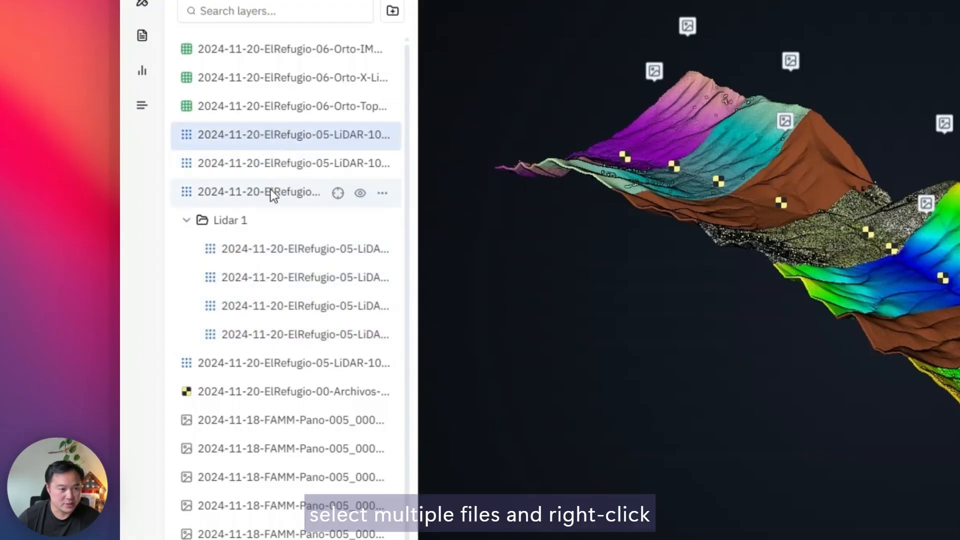
left_click(271, 193, "shift")
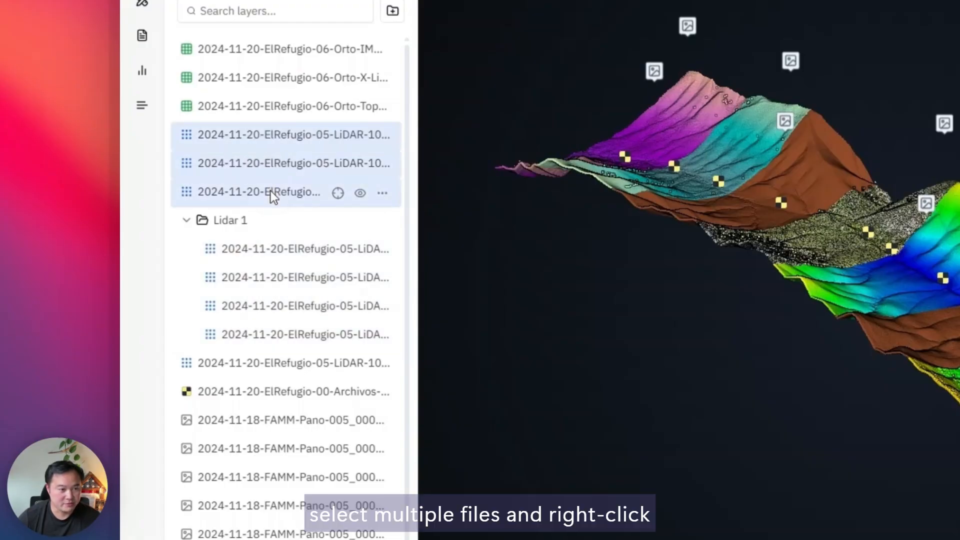
right_click(271, 165)
left_click(310, 207)
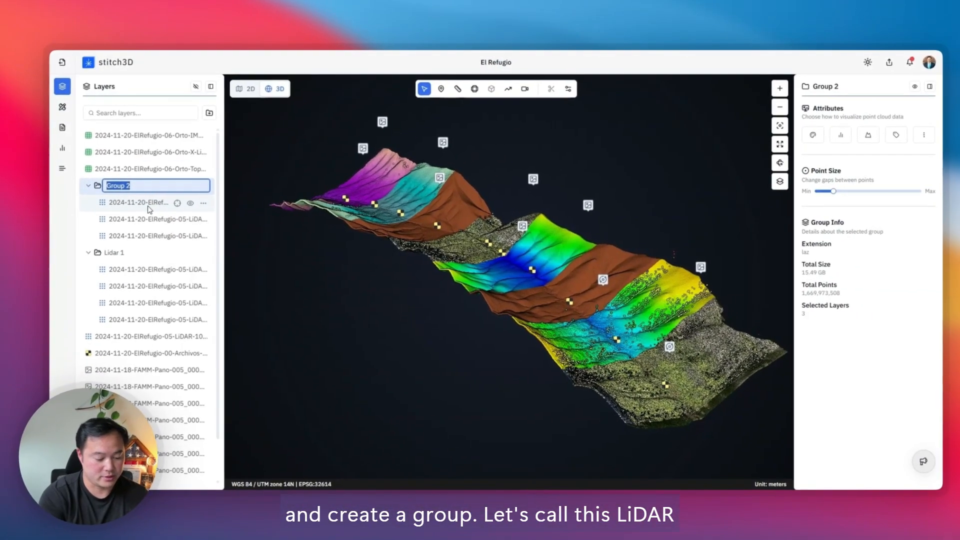
type("Lida")
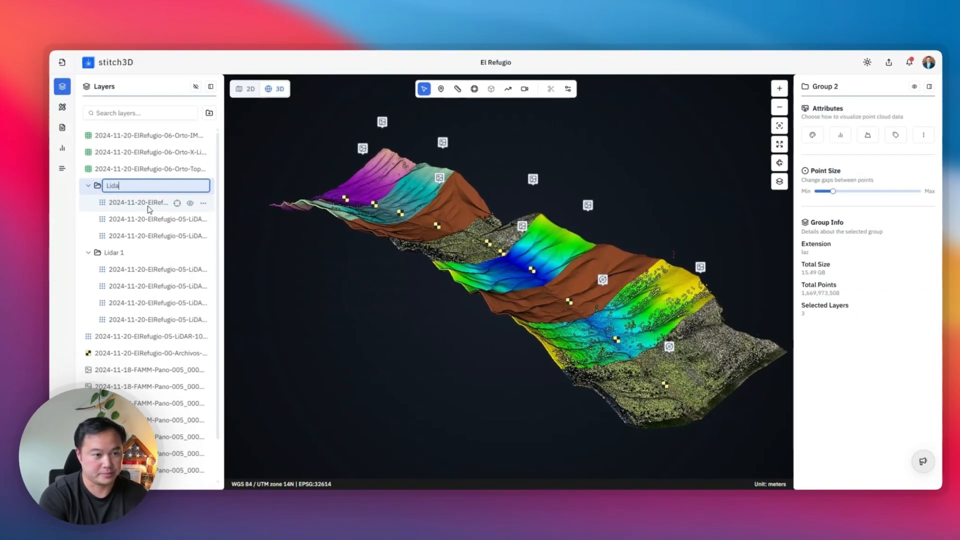
type("r 2")
key("Return")
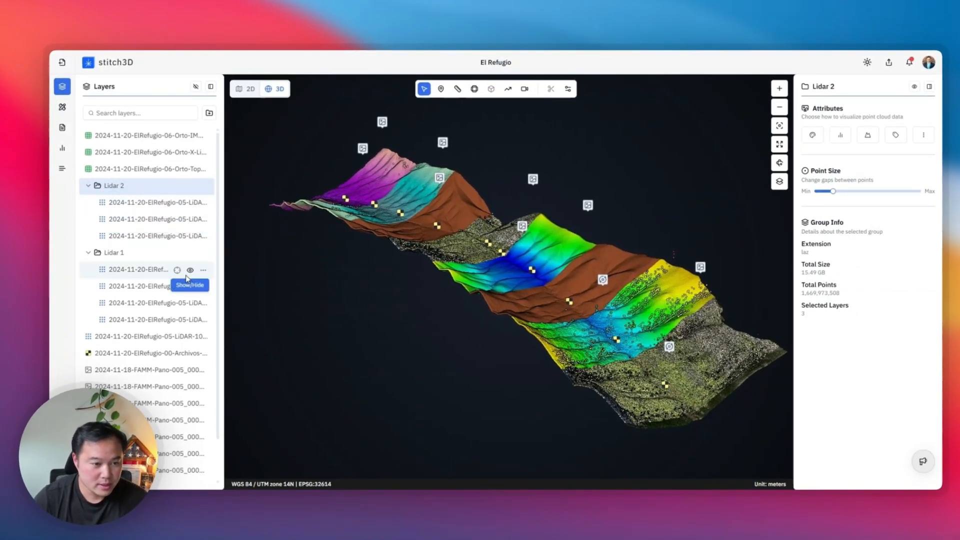
Step: Select the Lidar 1 and Lidar 2 groups together and ungroup them back into individual layers
scroll(151, 325, "down", 2)
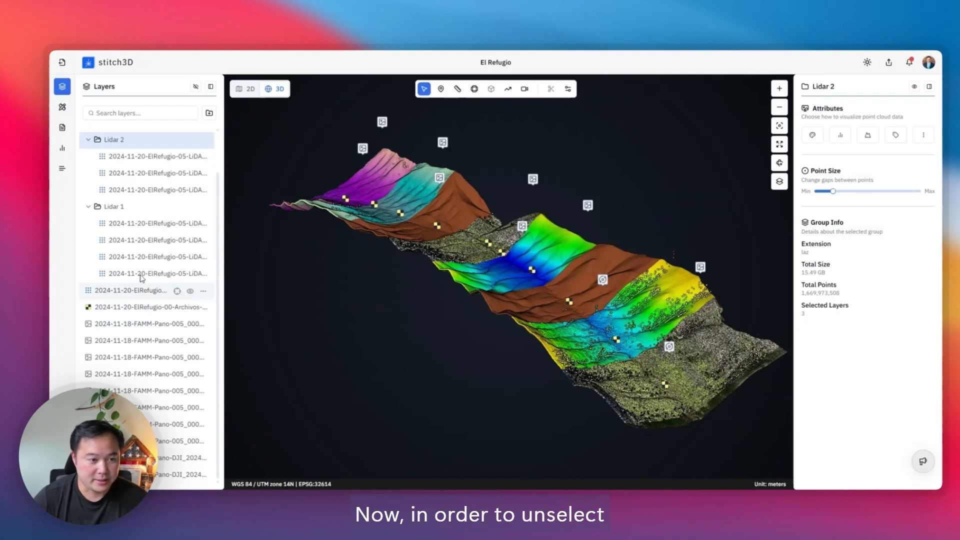
scroll(139, 203, "up", 2)
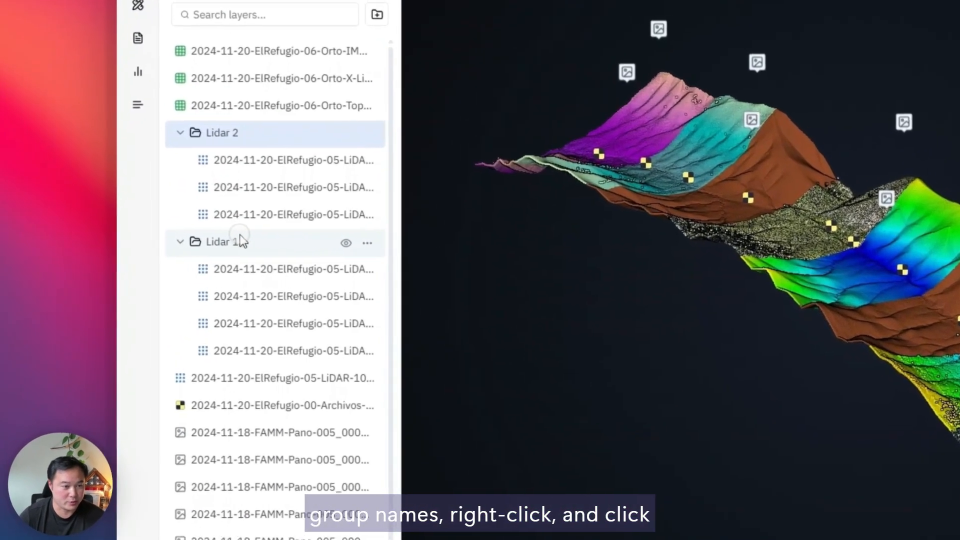
right_click(261, 242)
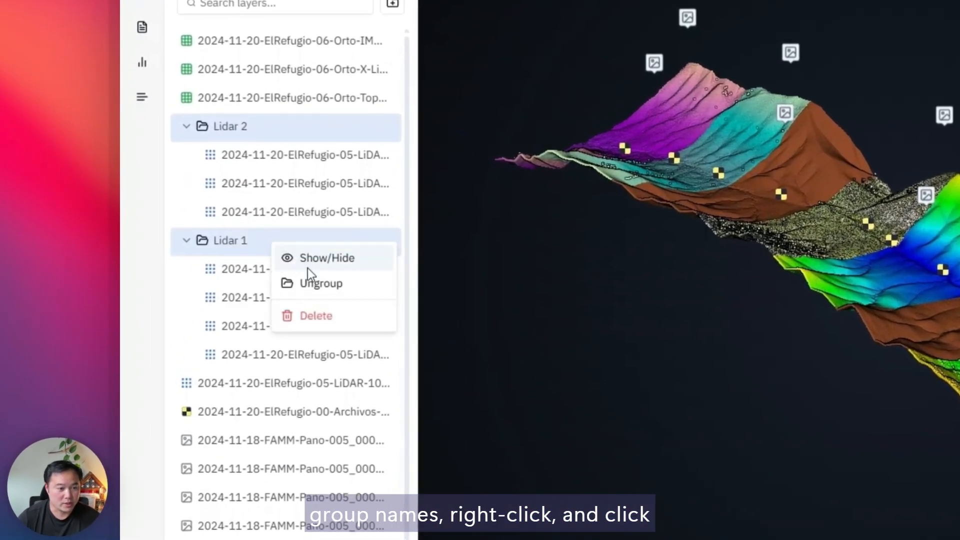
left_click(311, 282)
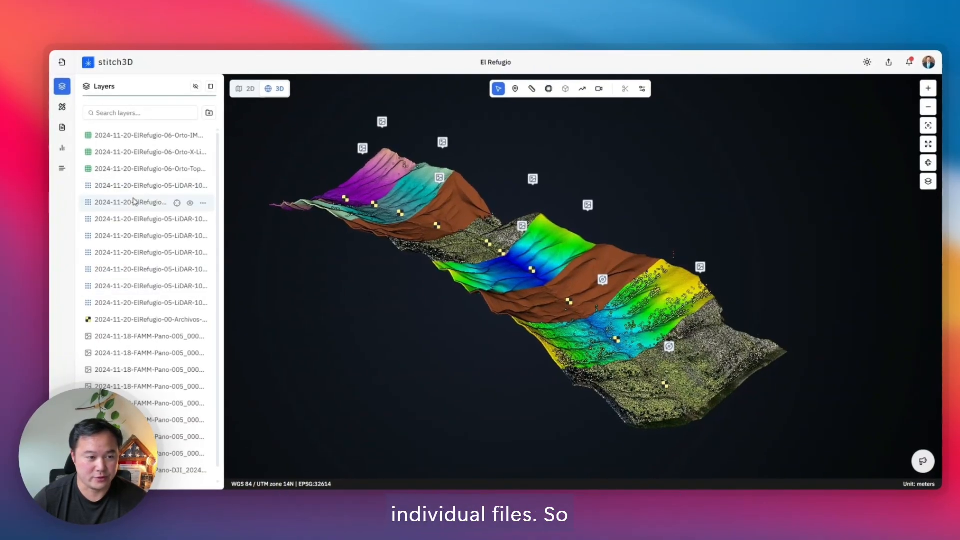
Step: Group the first, third, fifth and sixth LiDAR layers in the list and name the group "05 May 26"
left_click_drag(134, 193, 135, 199)
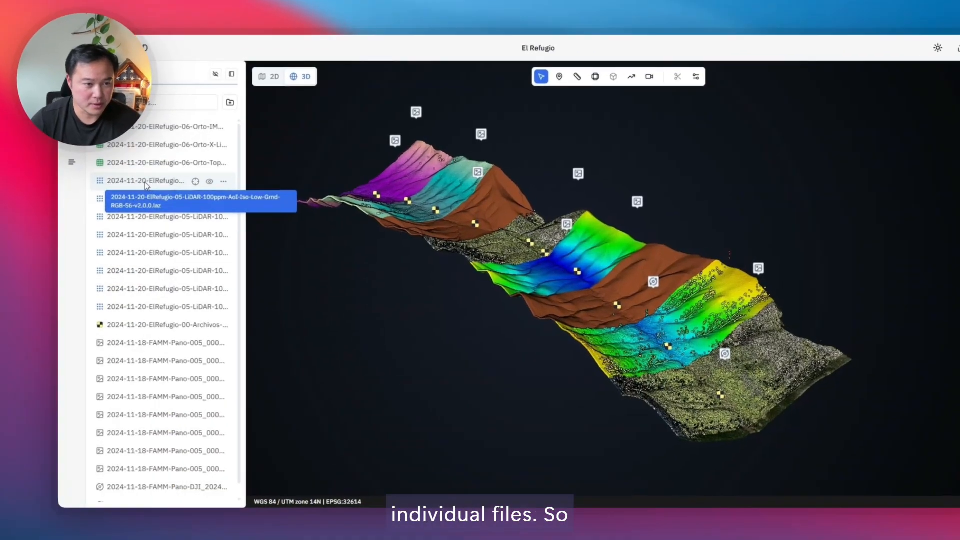
left_click_drag(264, 165, 272, 213)
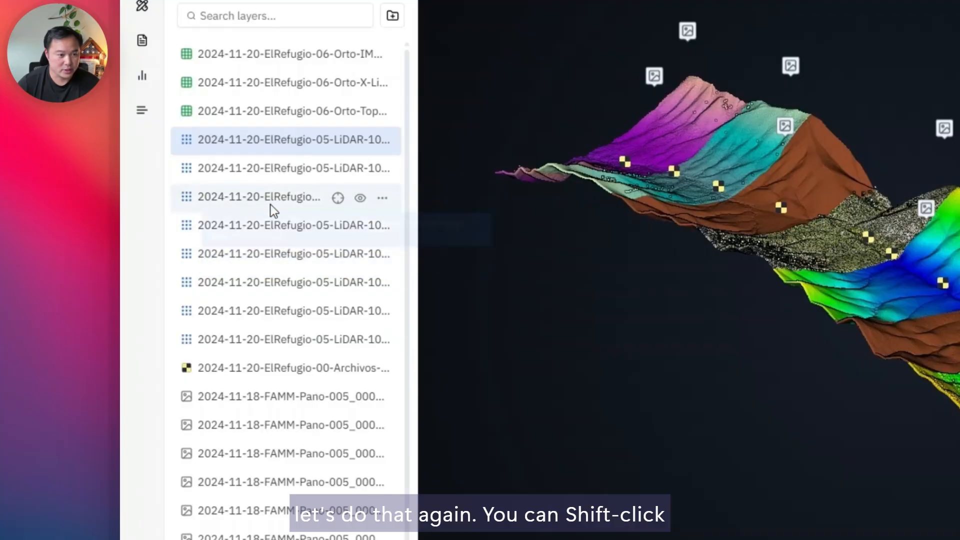
left_click(268, 287, "ctrl")
left_click(265, 257, "ctrl")
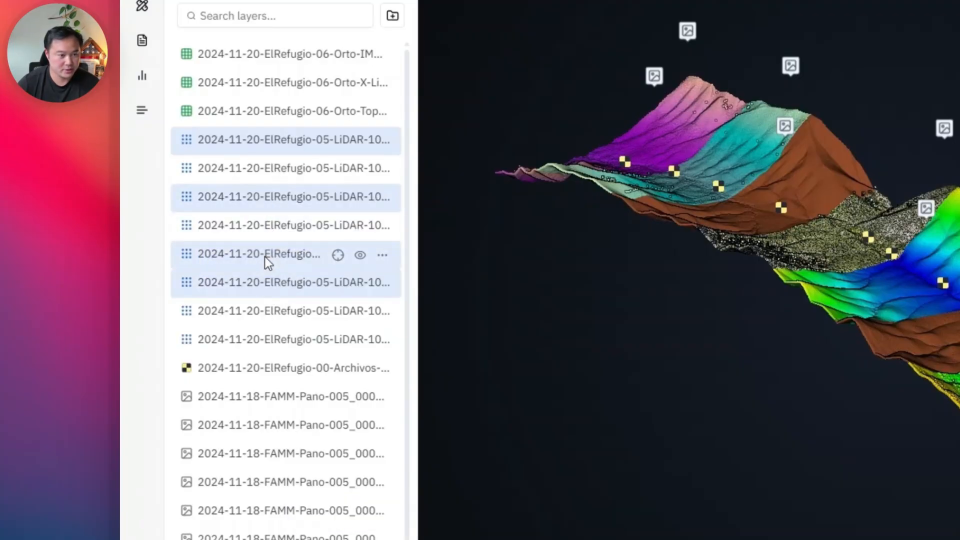
right_click(265, 256)
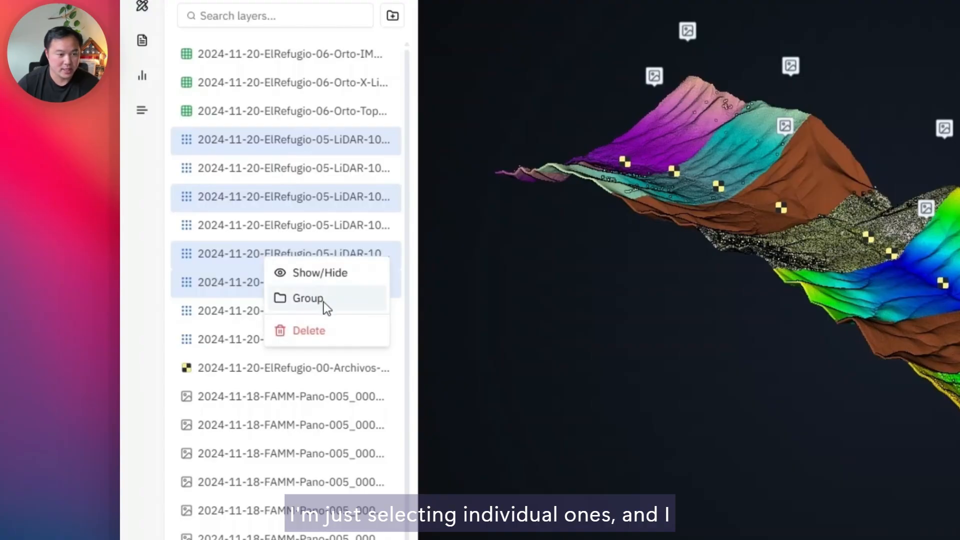
left_click(323, 303)
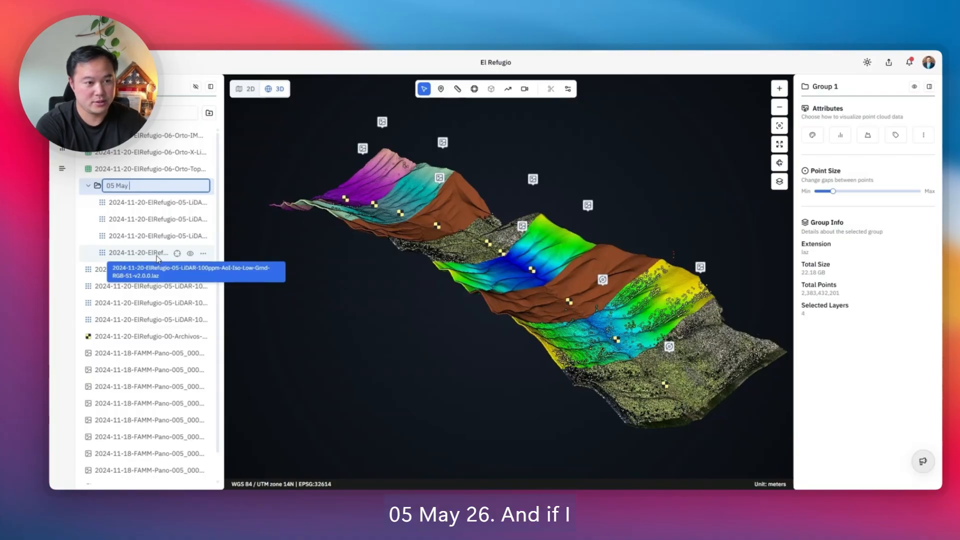
key("Return")
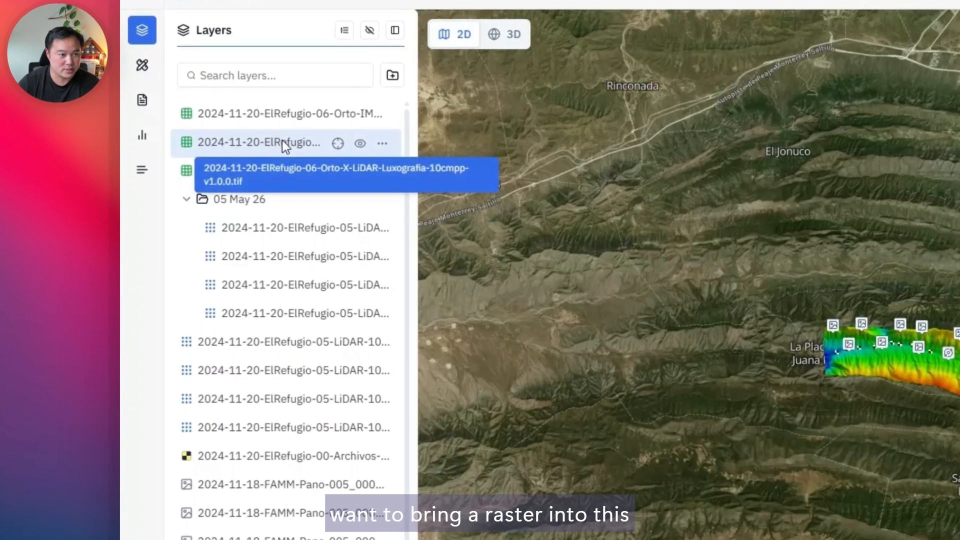
Step: Move the Orto-X-LiDAR-Luxografia raster into the 05 May 26 group, and ungroup that group
left_click_drag(145, 150, 140, 180)
left_click_drag(275, 190, 260, 205)
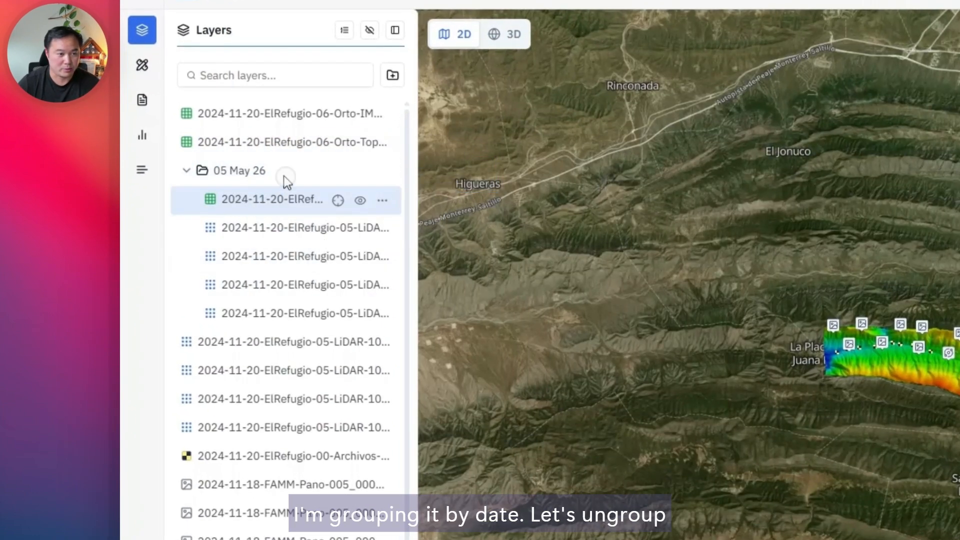
right_click(260, 173)
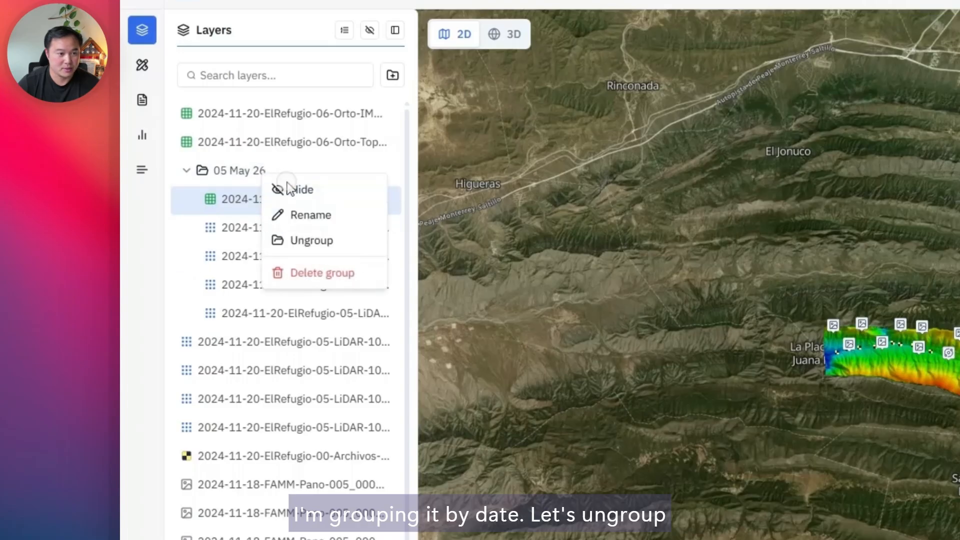
left_click(303, 238)
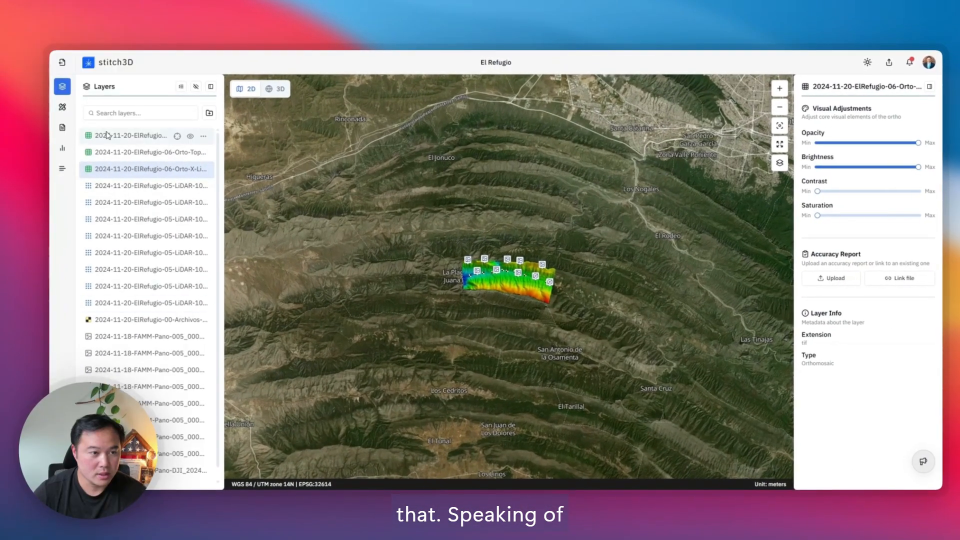
Step: Group the three Orto raster layers and name the group "Rasters"
left_click(111, 136)
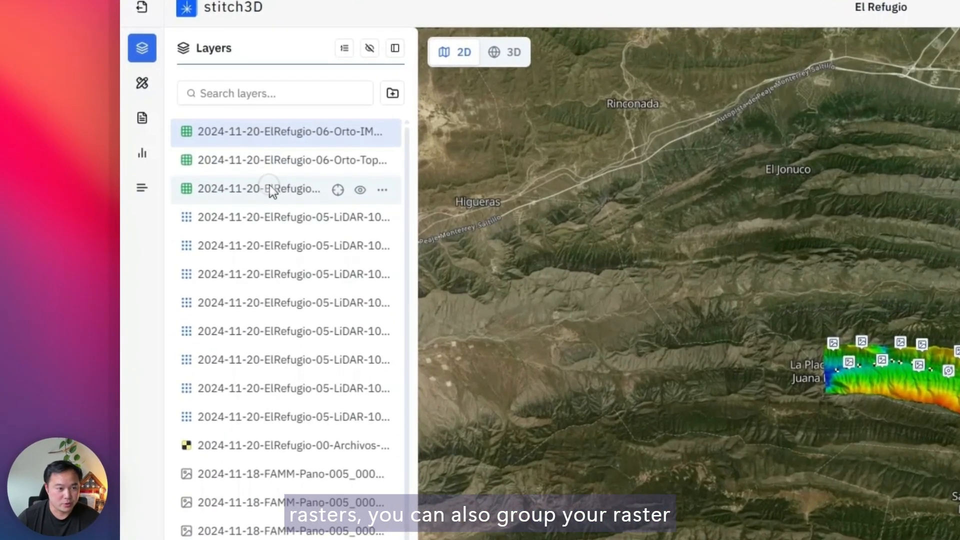
left_click(264, 188, "shift")
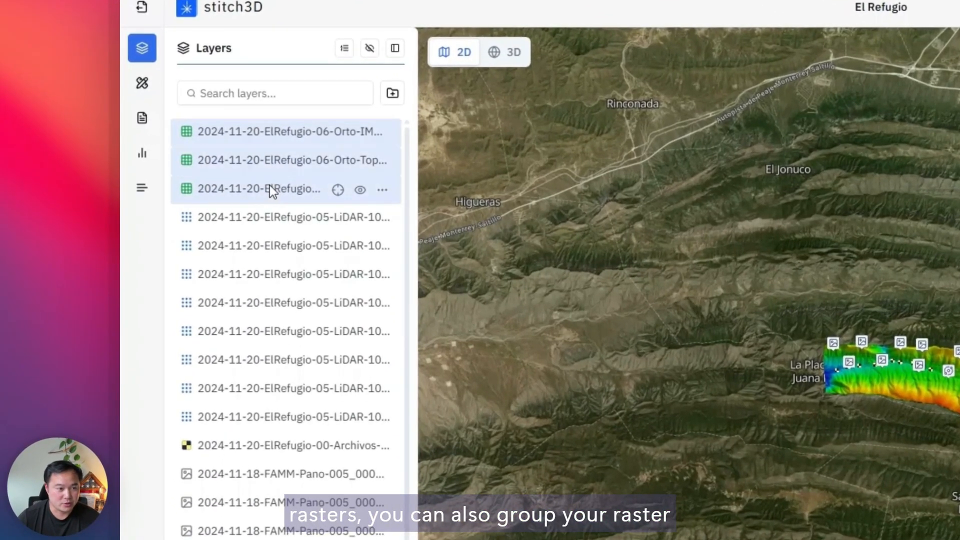
right_click(264, 188)
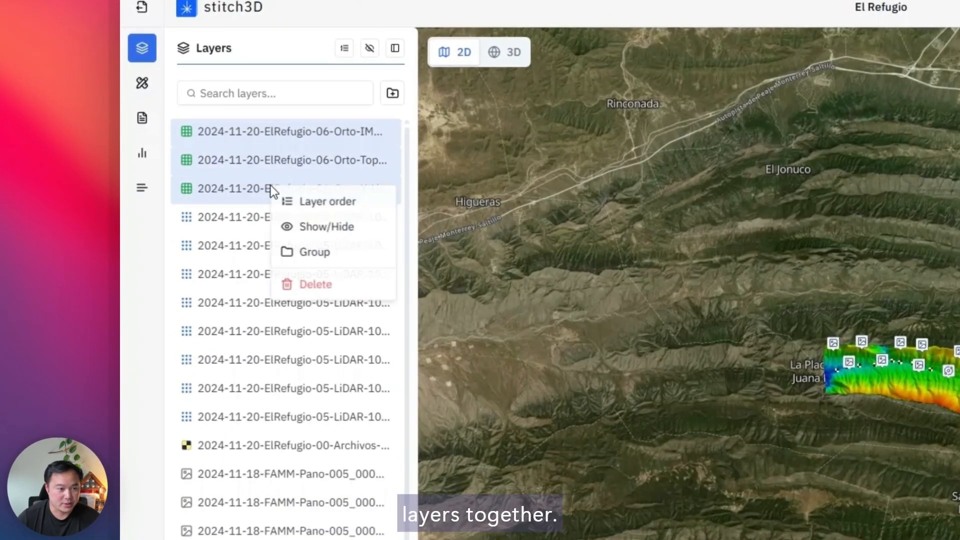
left_click(315, 253)
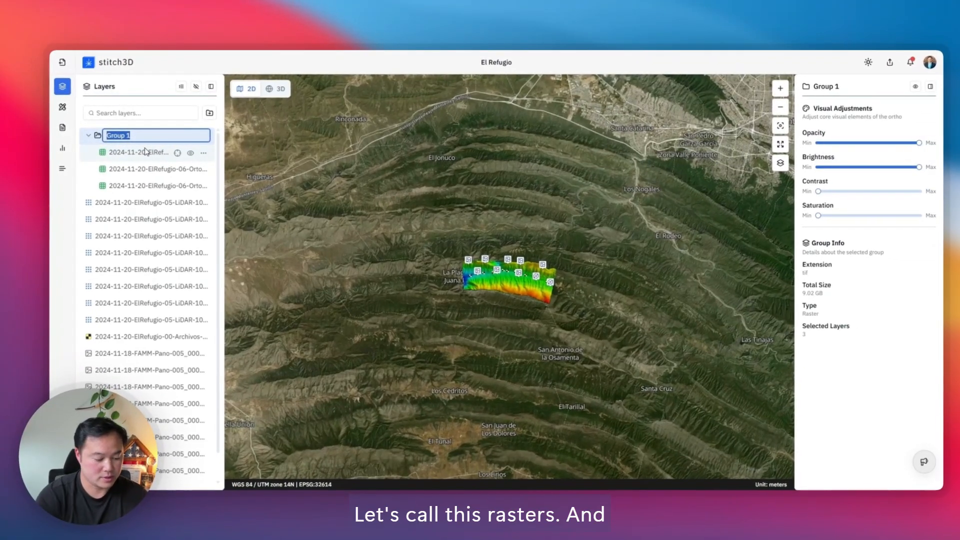
type("Rasters")
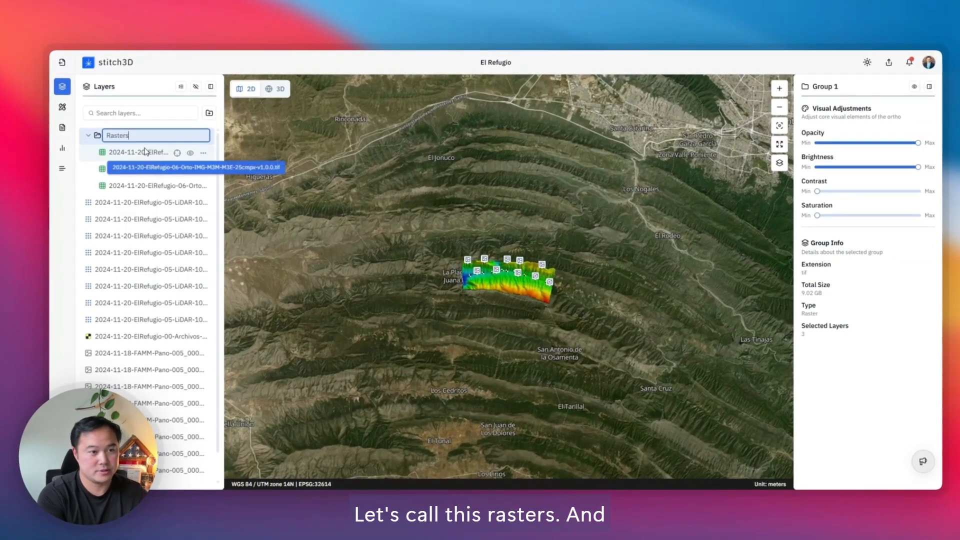
key("Return")
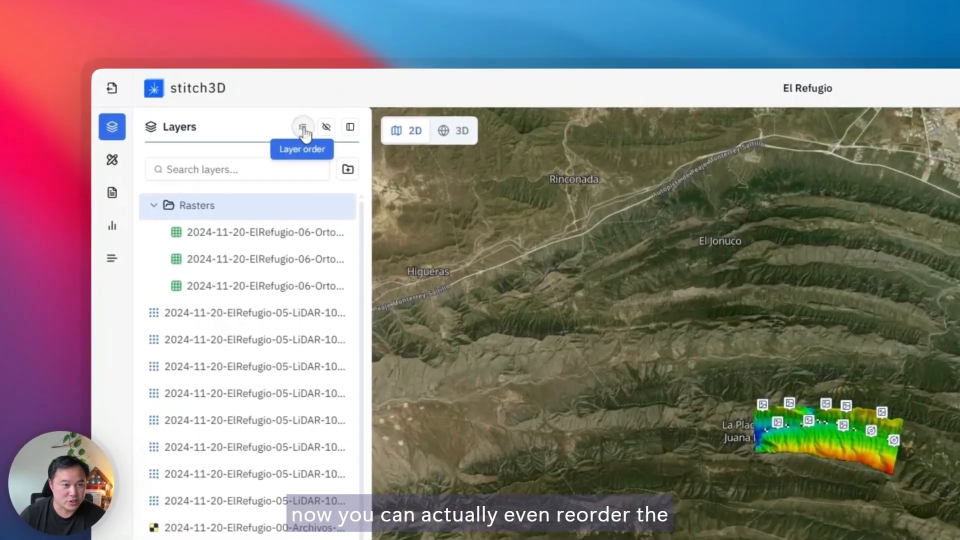
Step: Rearrange the stacking of the three rasters in the layer order, finishing with the Orto-Topografia raster on top
left_click(182, 87)
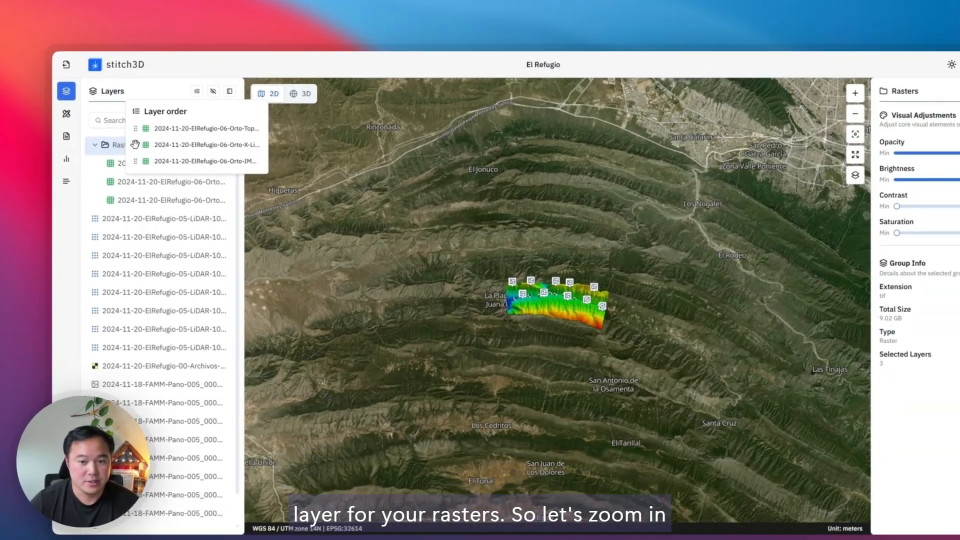
scroll(868, 460, "up", 3)
scroll(506, 280, "up", 5)
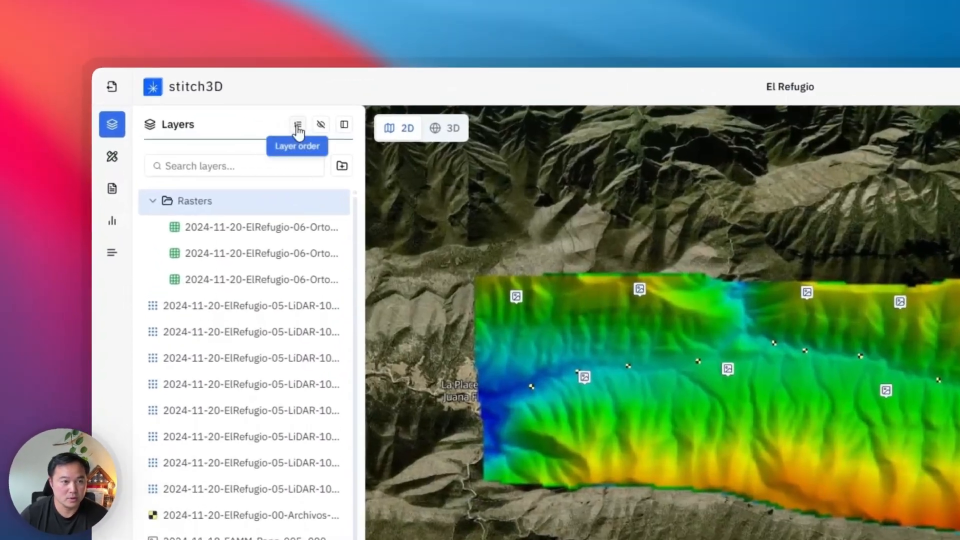
left_click(181, 86)
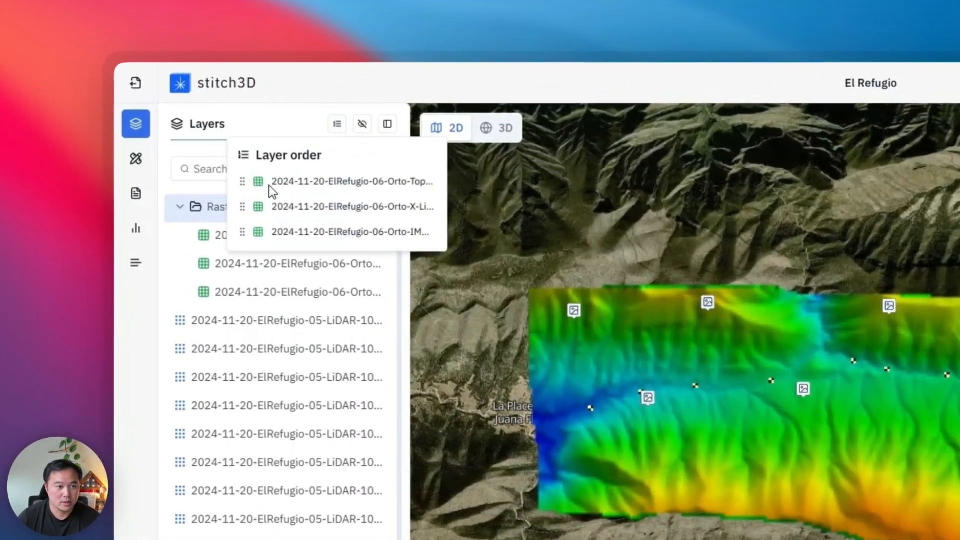
left_click_drag(251, 201, 252, 180)
left_click_drag(248, 229, 245, 181)
left_click_drag(248, 230, 256, 180)
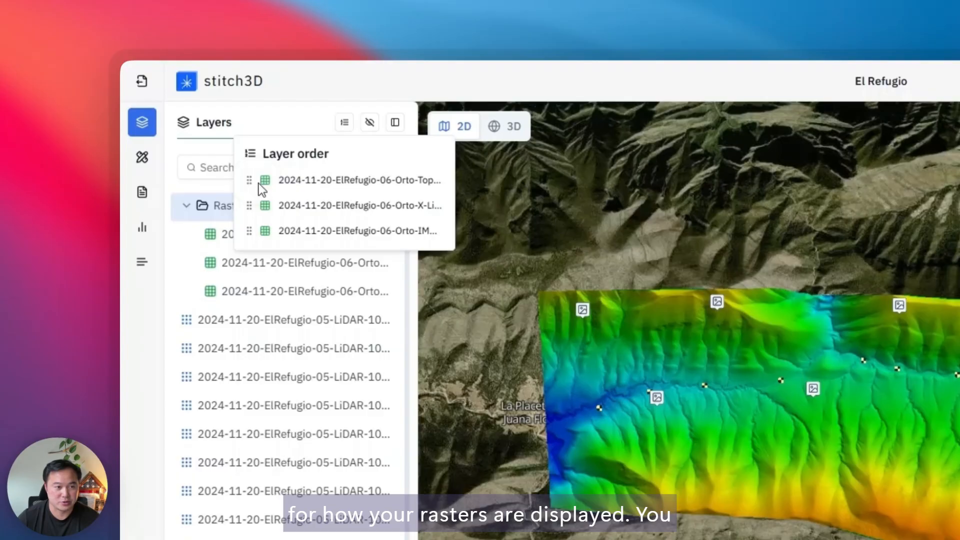
Step: Bring the last raster in the Rasters group to the front of the map
left_click(240, 269)
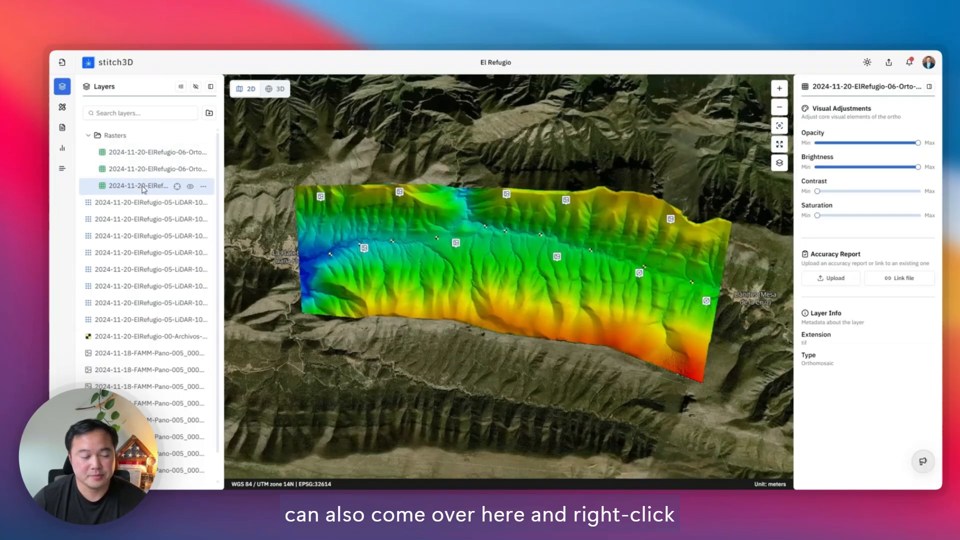
right_click(143, 189)
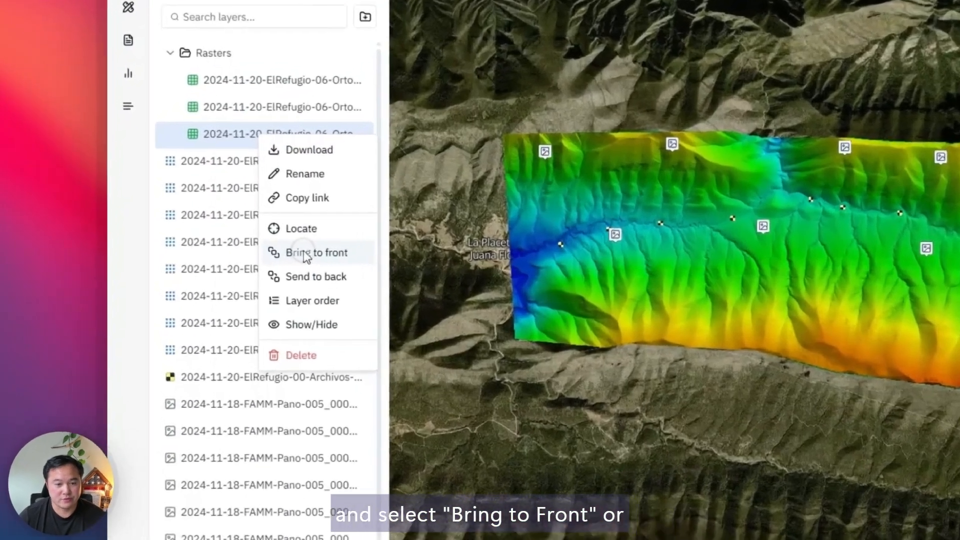
left_click(178, 259)
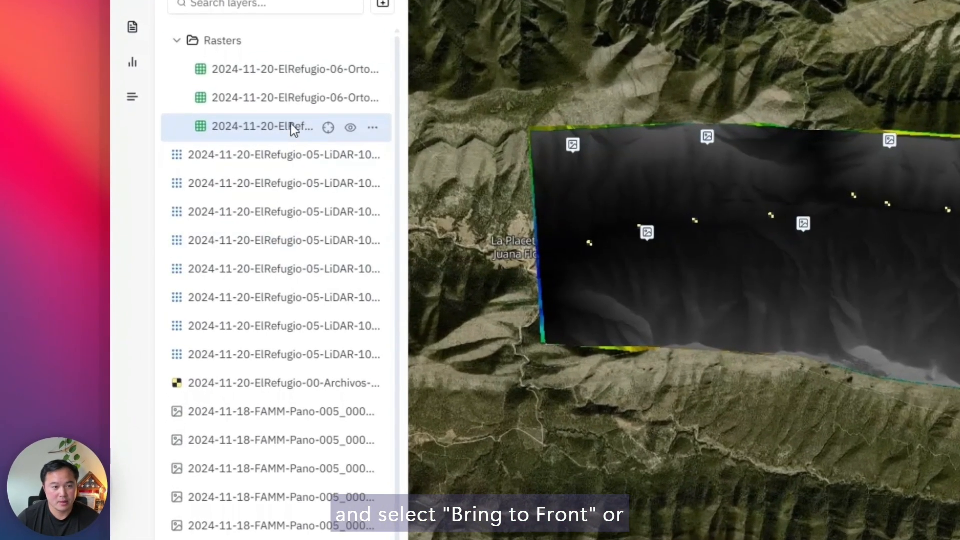
Step: Send the last raster in the Rasters group to the back of the map, and bring the group's first raster to the front
right_click(291, 125)
left_click(333, 274)
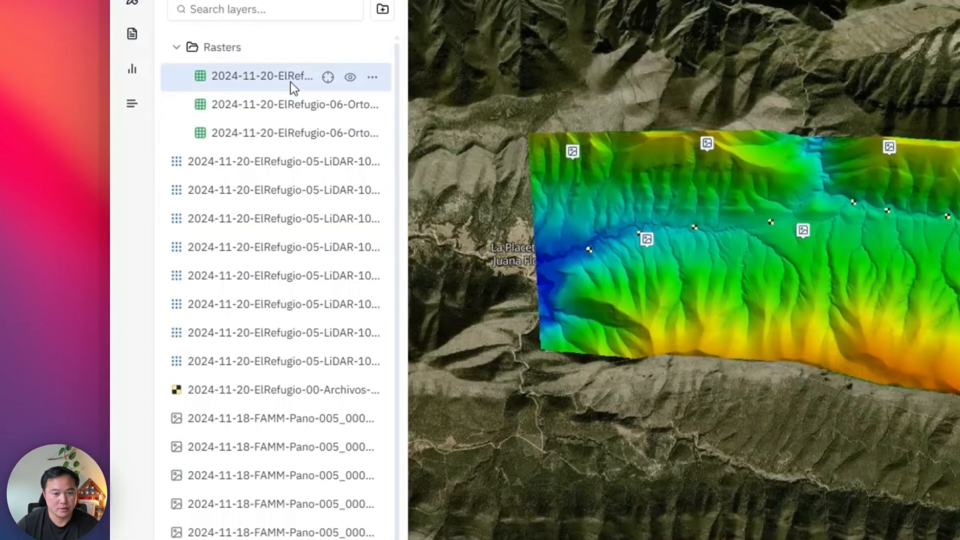
right_click(291, 76)
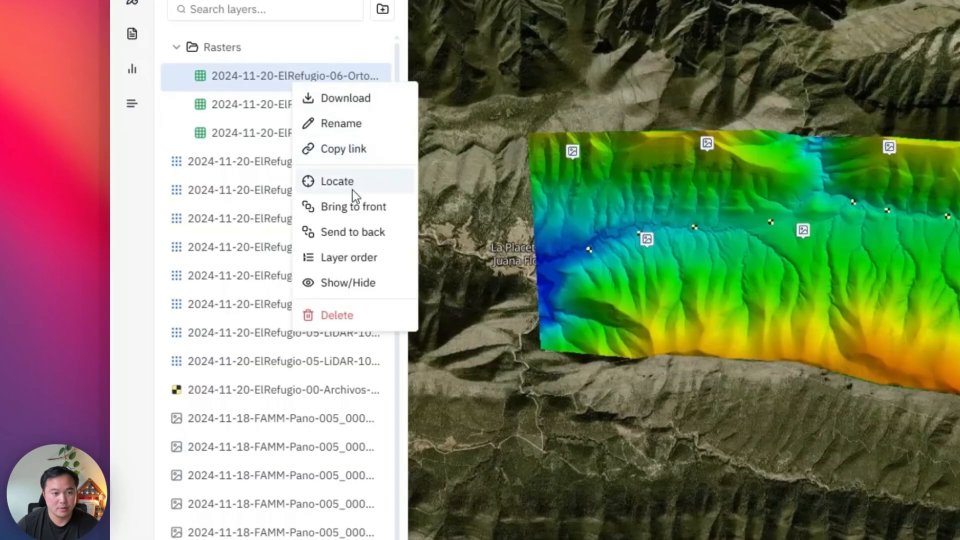
left_click(357, 206)
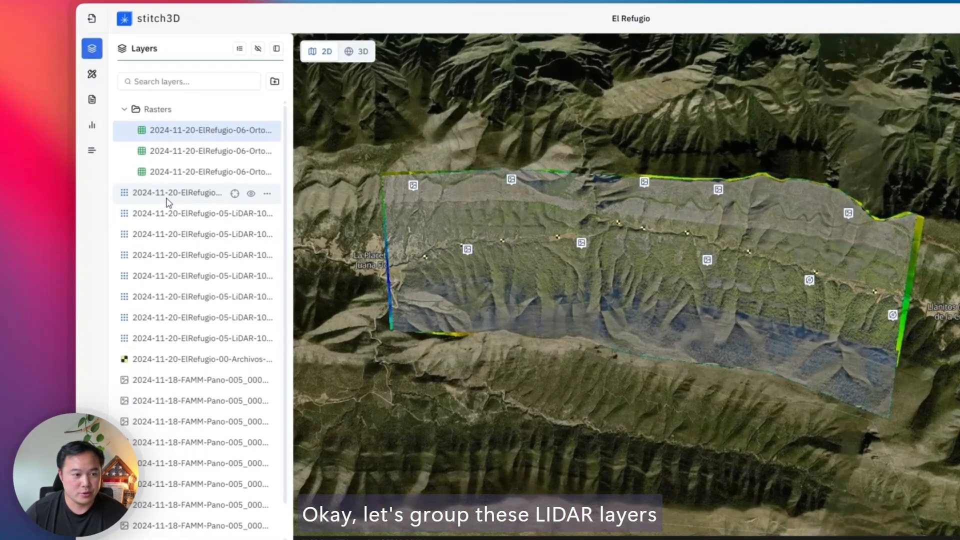
Step: Group the first four LiDAR point cloud layers below the Rasters group and name the group "Lidar 1"
left_click(121, 210, "shift")
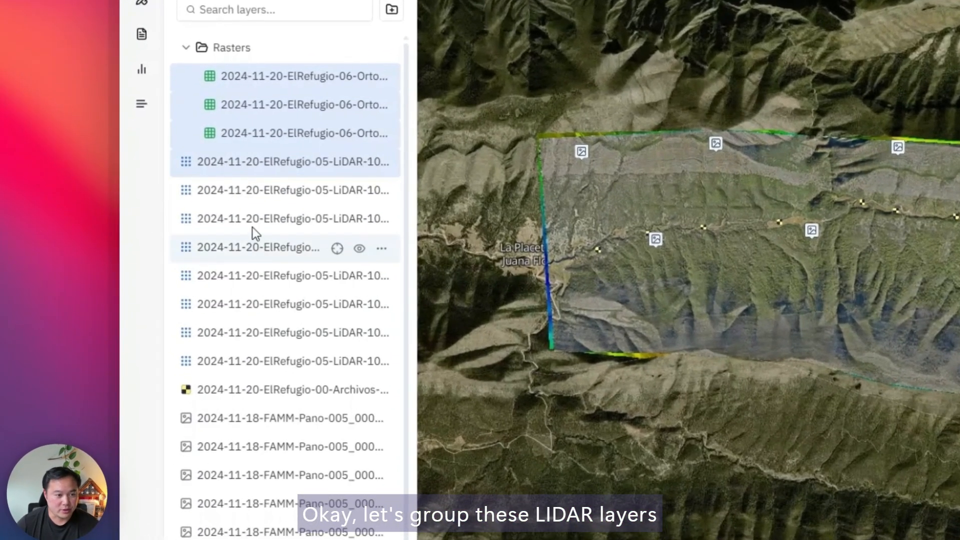
left_click(242, 144)
left_click(245, 165)
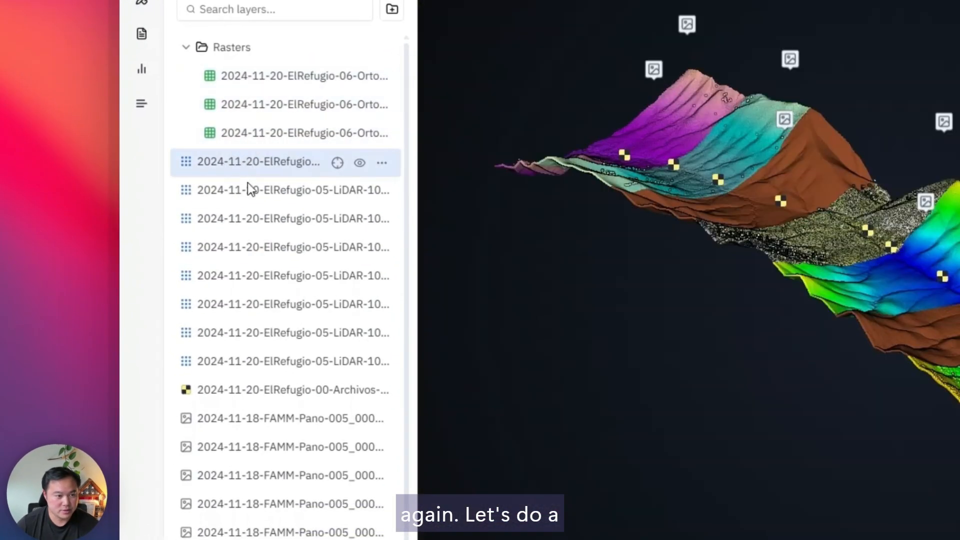
left_click(253, 241, "shift")
right_click(253, 241)
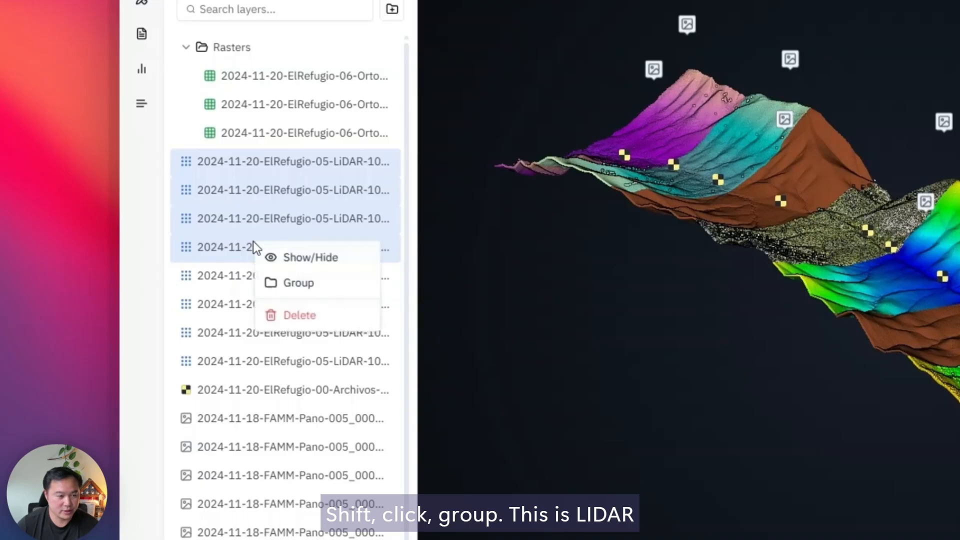
left_click(290, 281)
type("Li")
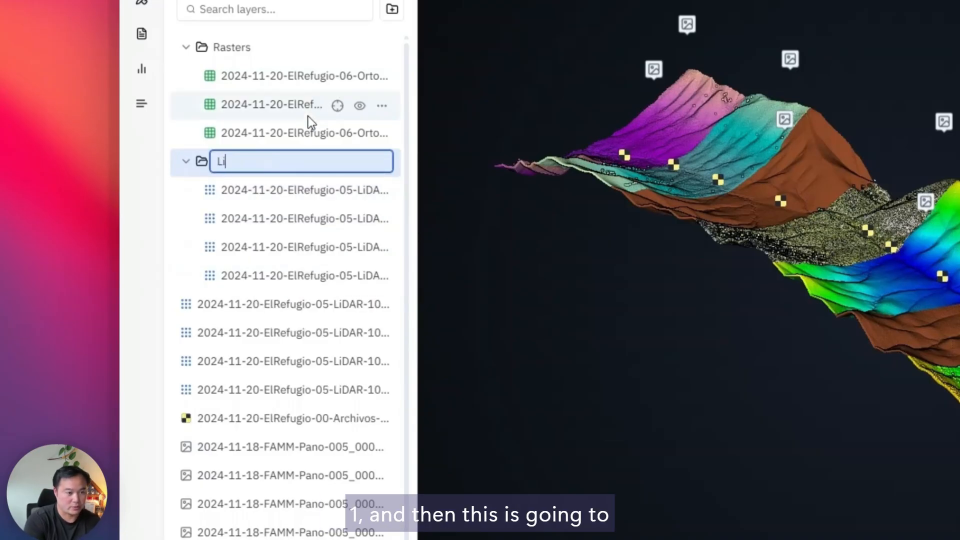
type("dar 1")
key("Return")
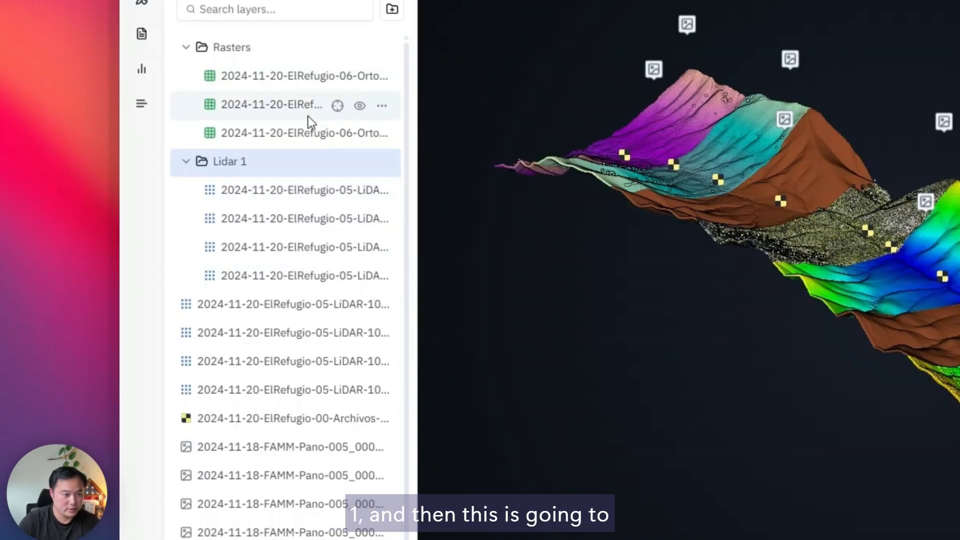
Step: Group the first two ungrouped LiDAR layers as "Lidar 2", and nest that group inside Lidar 1
left_click(239, 310)
left_click(241, 336, "shift")
right_click(243, 336)
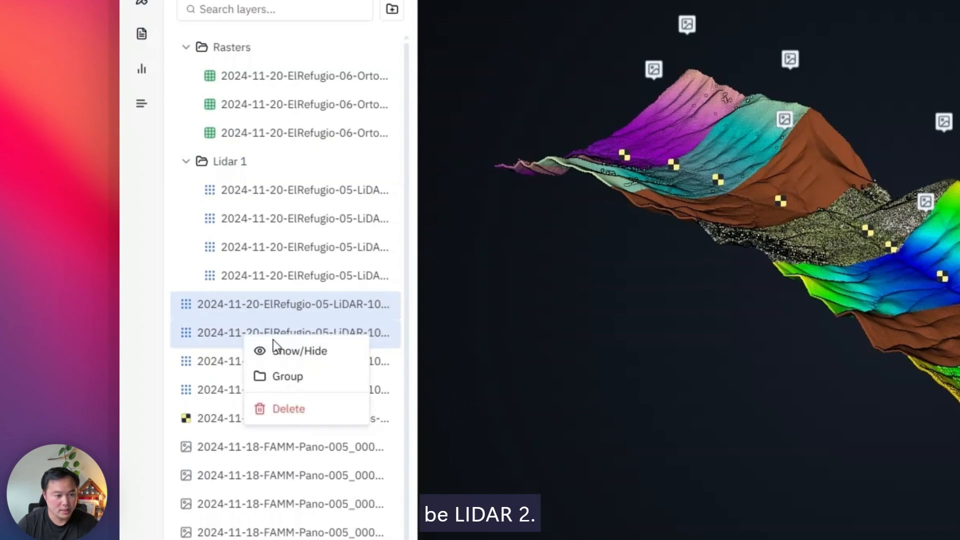
left_click(287, 376)
type("Lidar")
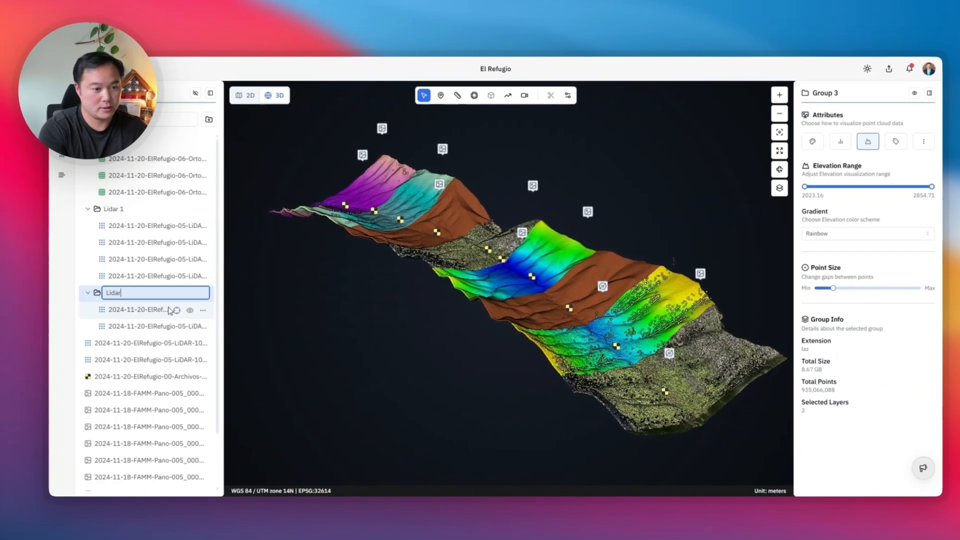
type(" 2")
key("Return")
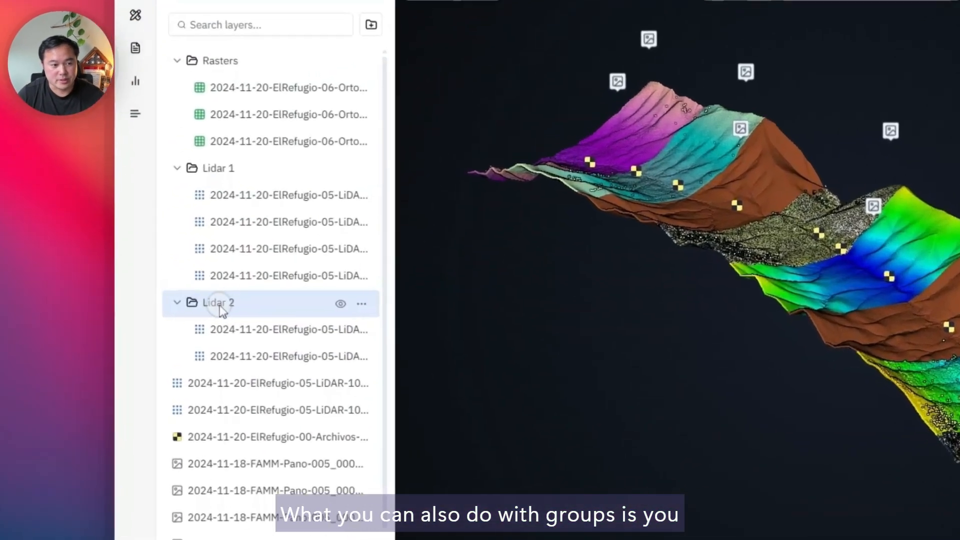
left_click_drag(111, 295, 119, 214)
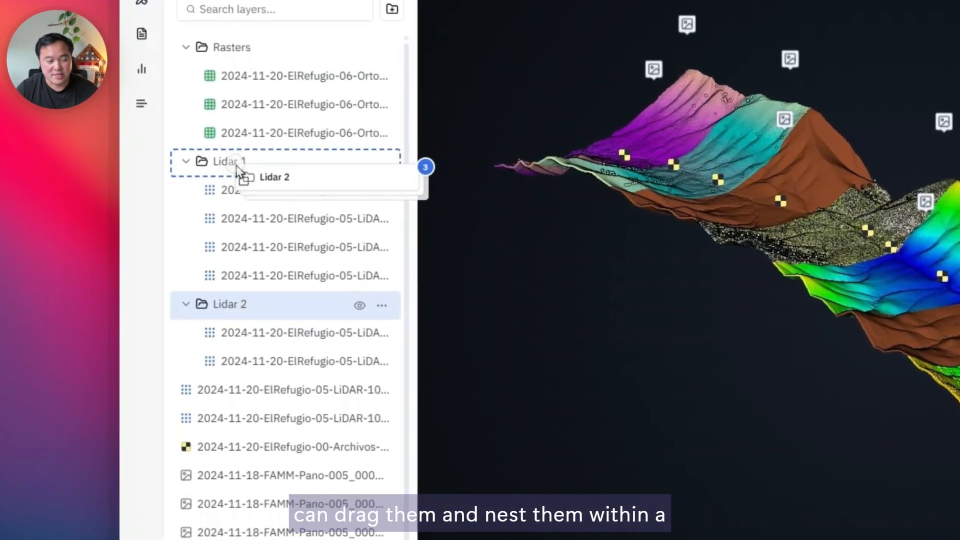
left_click_drag(236, 166, 235, 165)
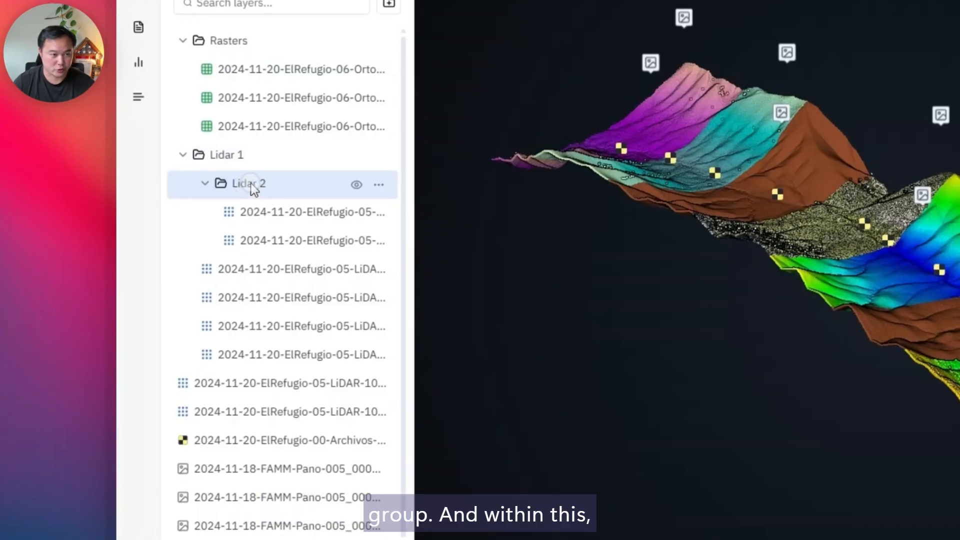
Step: Switch all point clouds in the Lidar 1 group to elevation coloring, try RGB, and finish with elevation
left_click(228, 163)
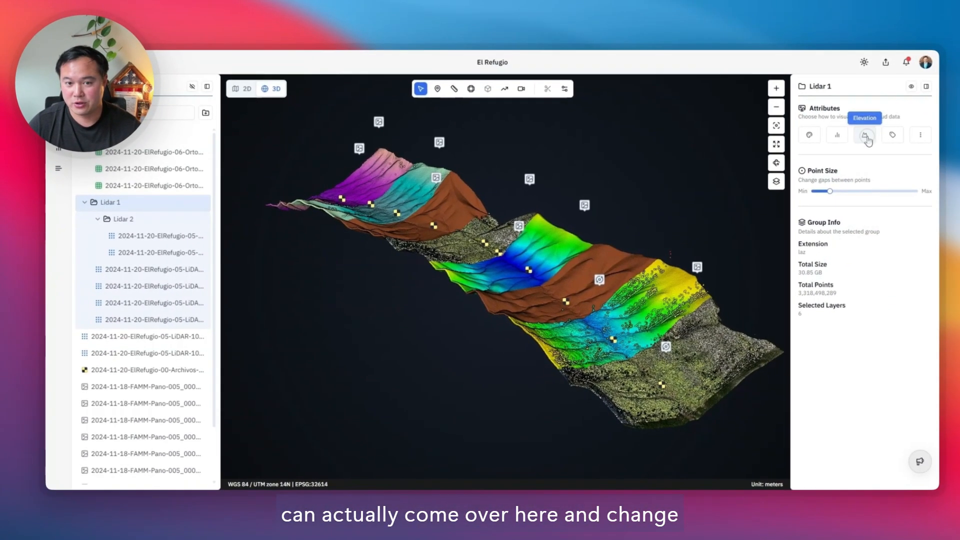
left_click(867, 139)
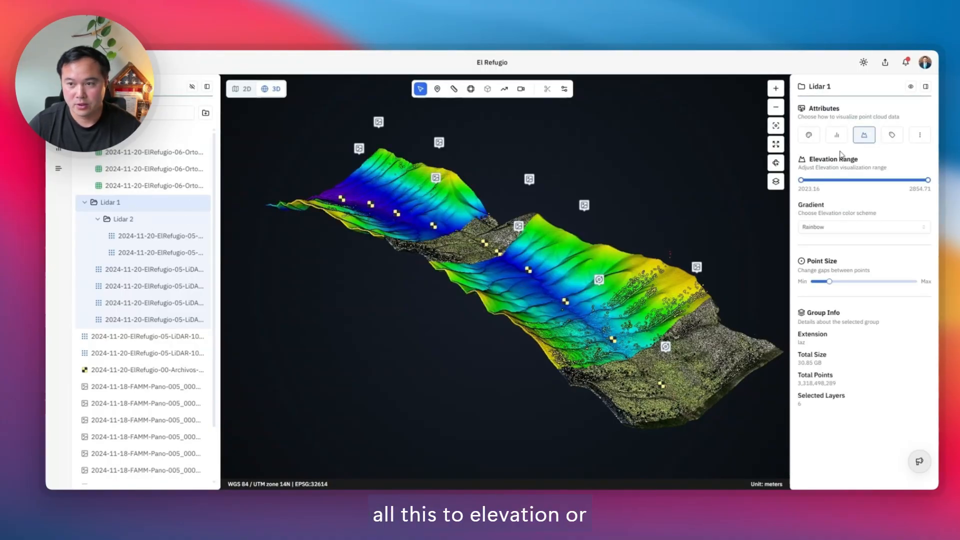
left_click(810, 136)
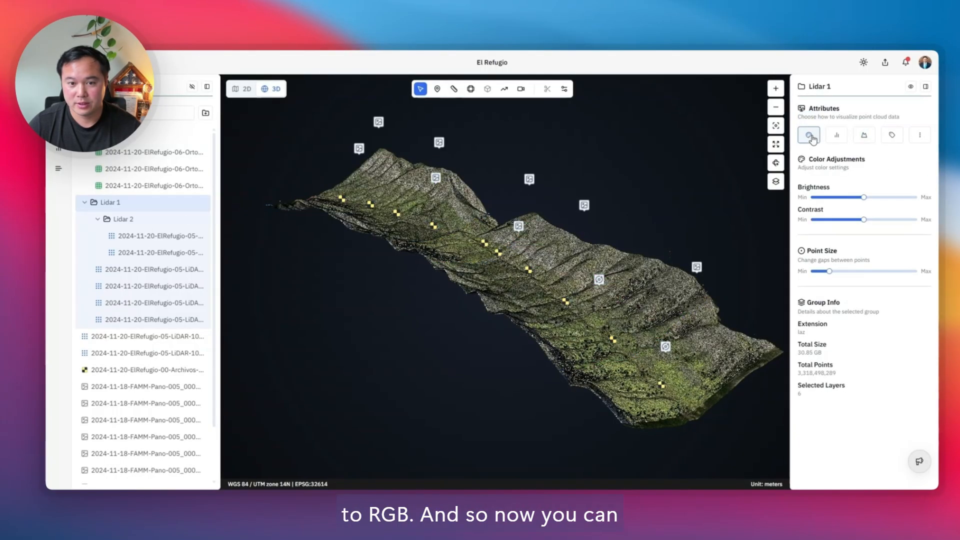
left_click(865, 138)
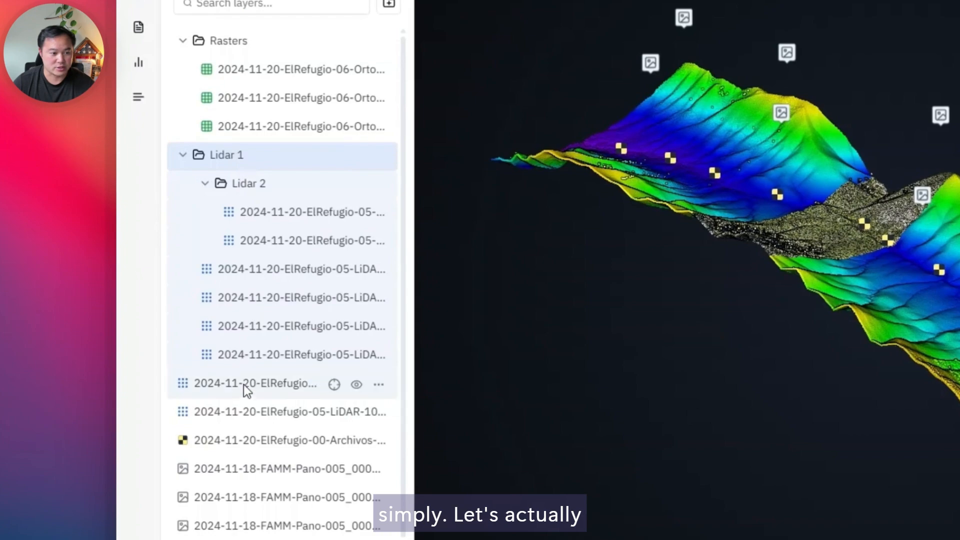
Step: Select the Lidar 1 group together with the two loose LiDAR layers and ungroup them all
left_click_drag(244, 385, 246, 412)
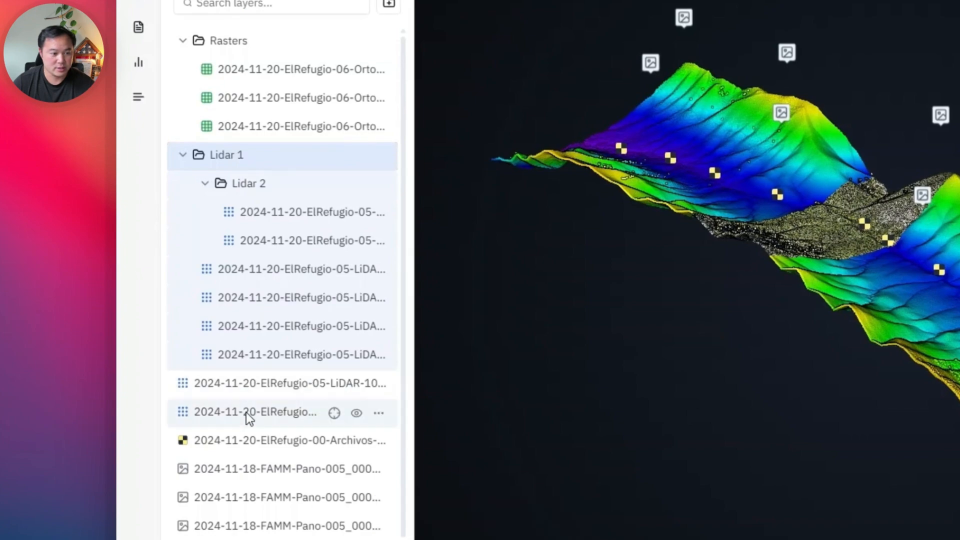
left_click(246, 412, "shift")
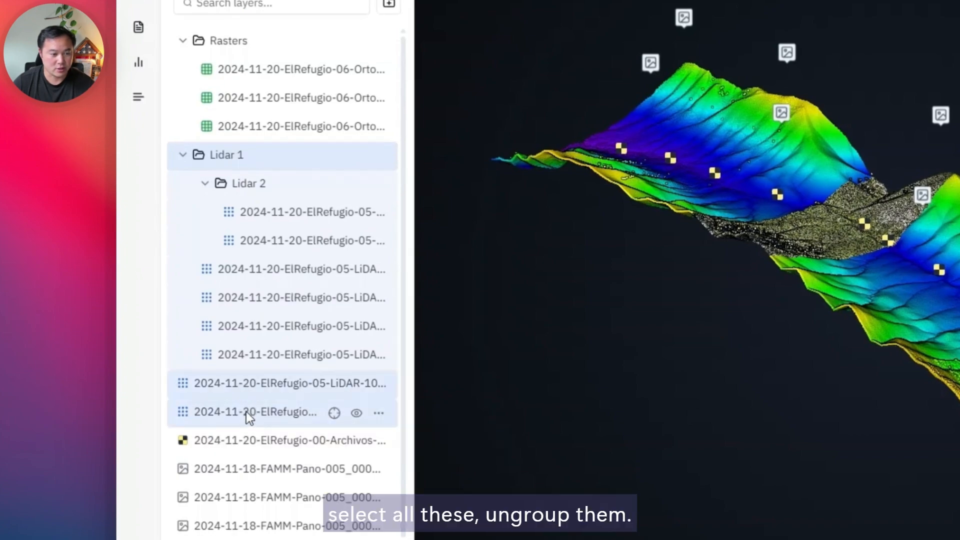
right_click(246, 412)
left_click(297, 453)
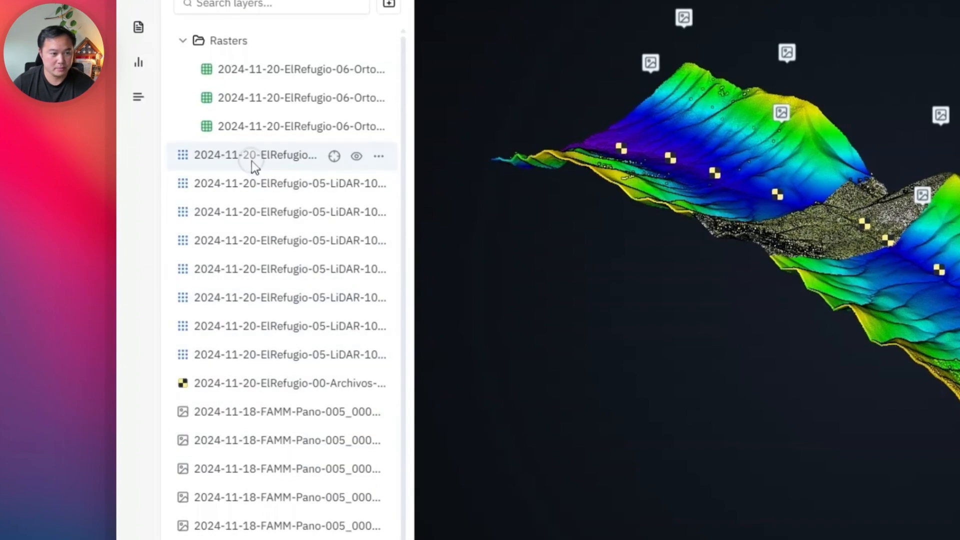
Step: Group all eight LiDAR layers under the name "Lidar" and color the whole group by elevation
left_click(251, 160)
left_click(253, 352, "shift")
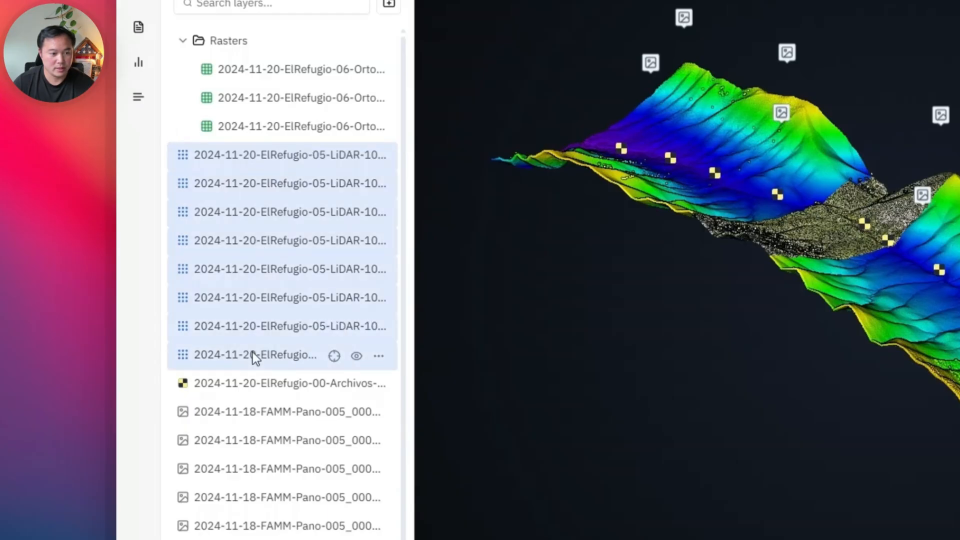
right_click(255, 352)
left_click(296, 392)
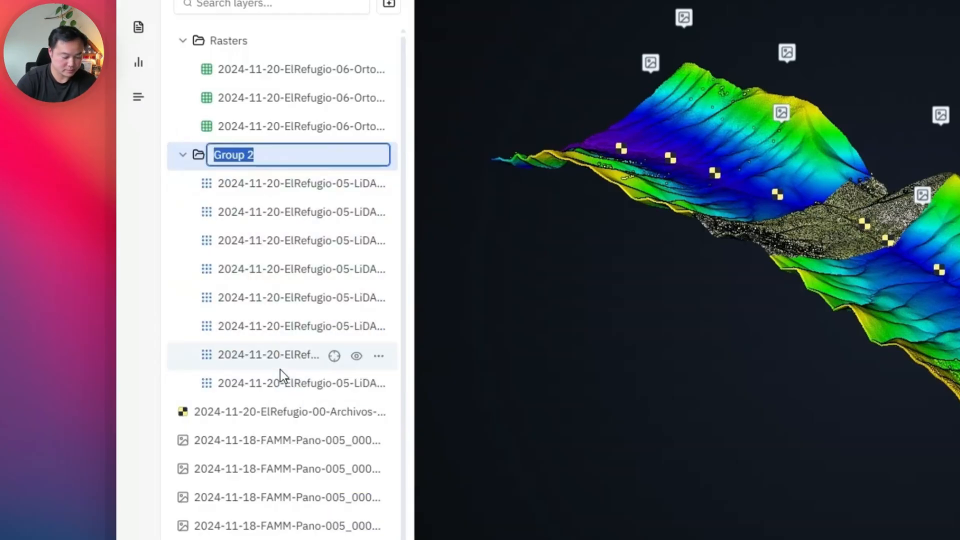
type("Lidar")
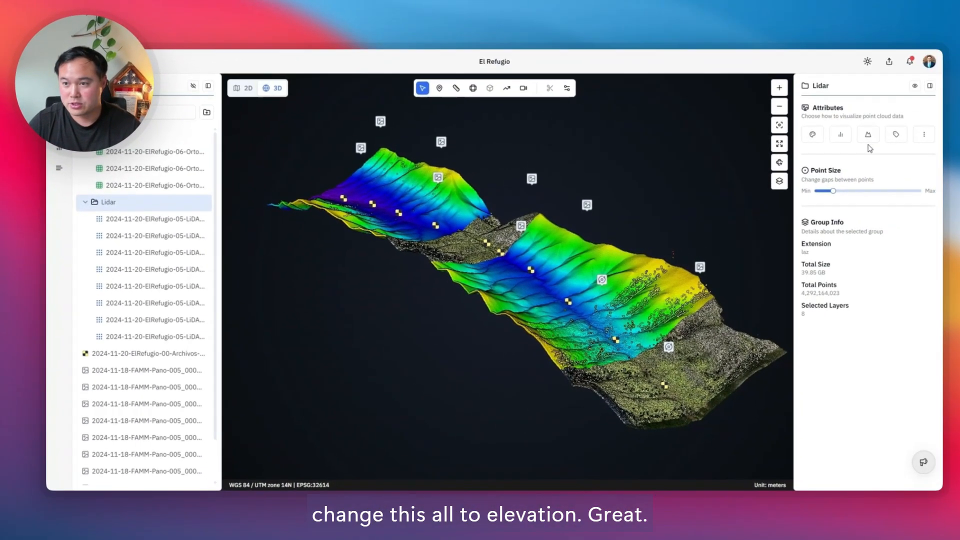
left_click(864, 136)
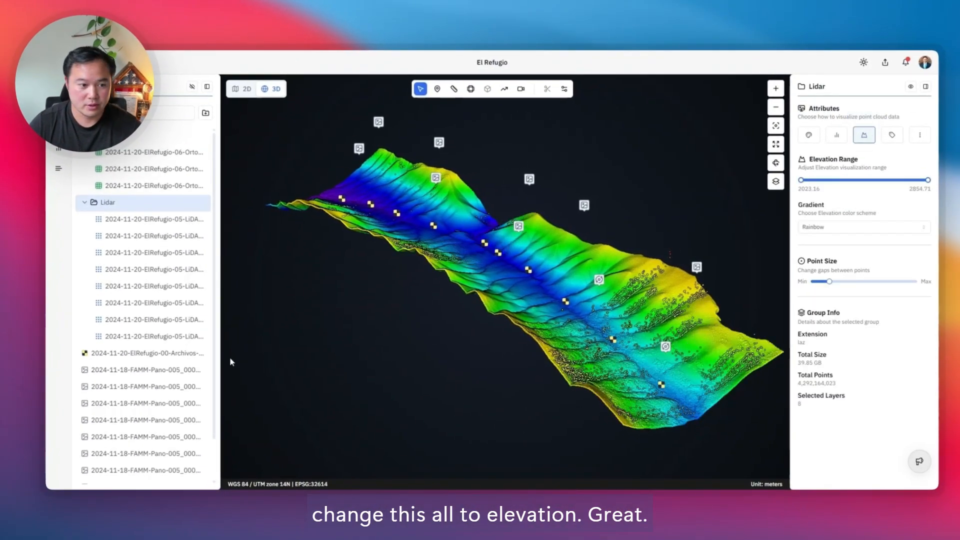
Step: Group the eight 2024-11-18-FAMM-Pano-005 photo layers and name the group "Drone Photos"
scroll(165, 350, "down", 2)
left_click(120, 329)
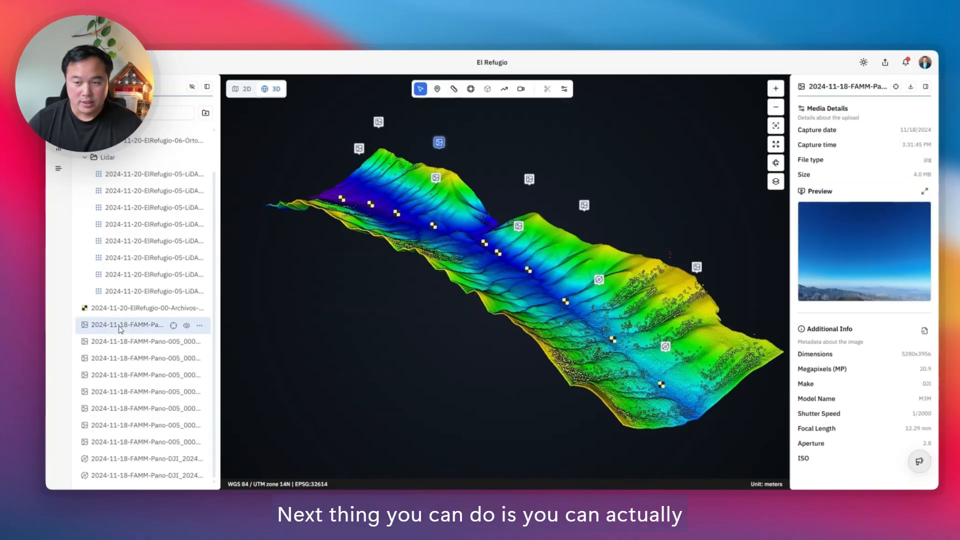
left_click(120, 443, "shift")
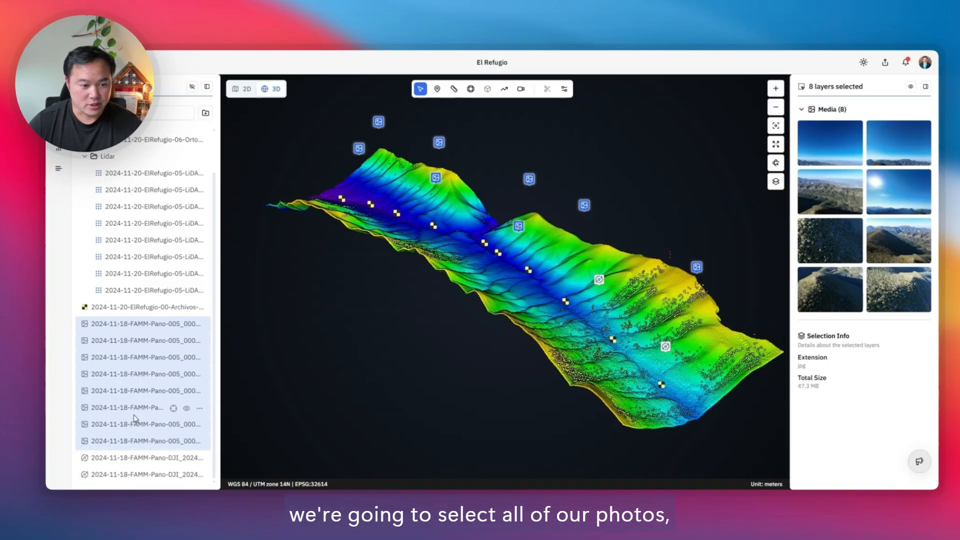
right_click(132, 378)
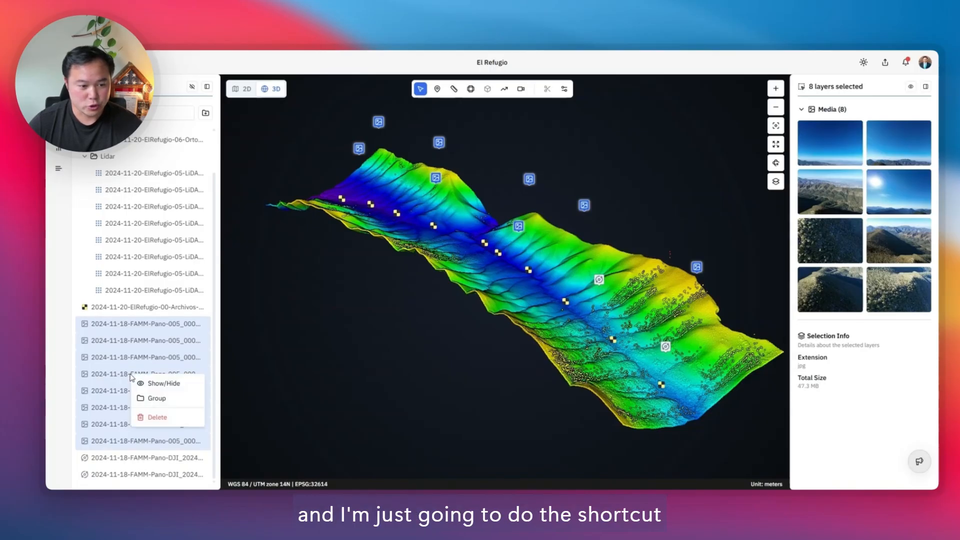
left_click(155, 399)
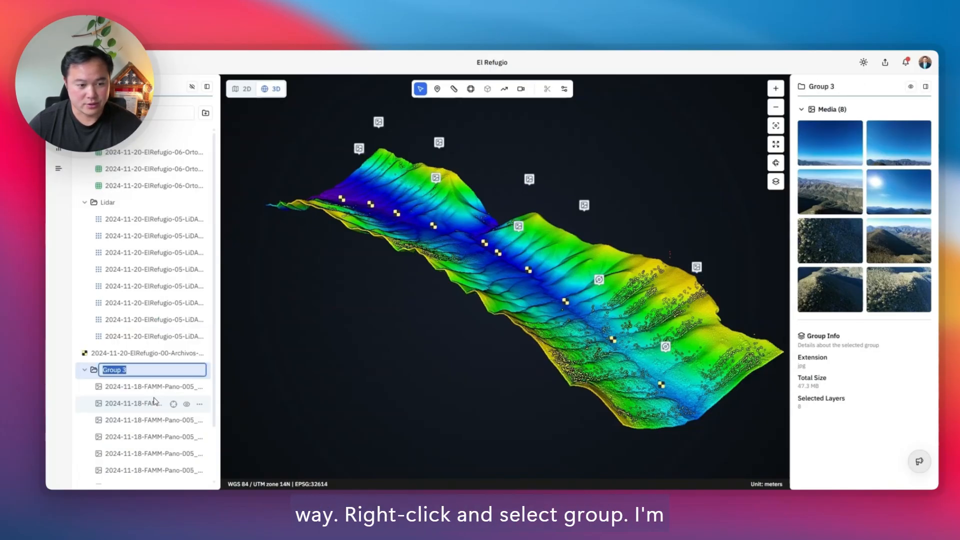
type("e Photos")
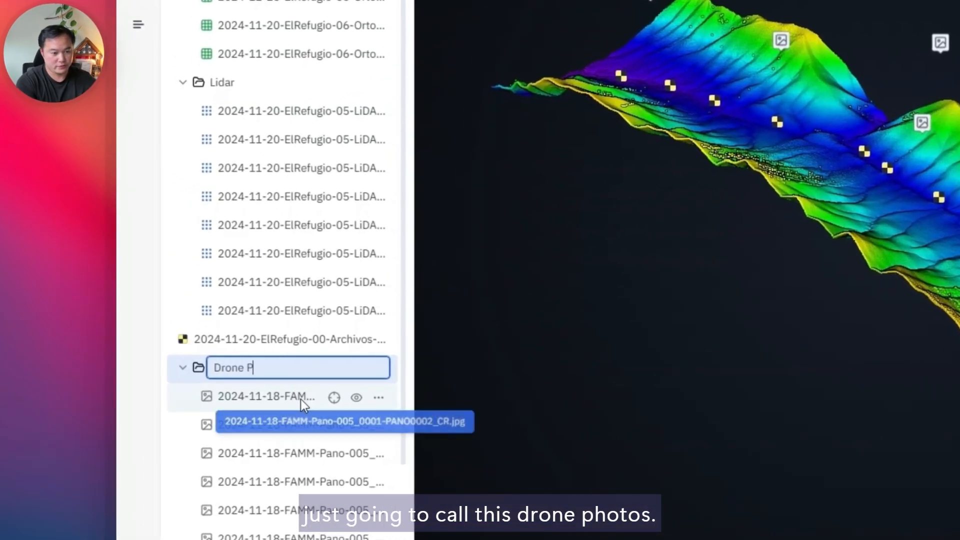
key("Return")
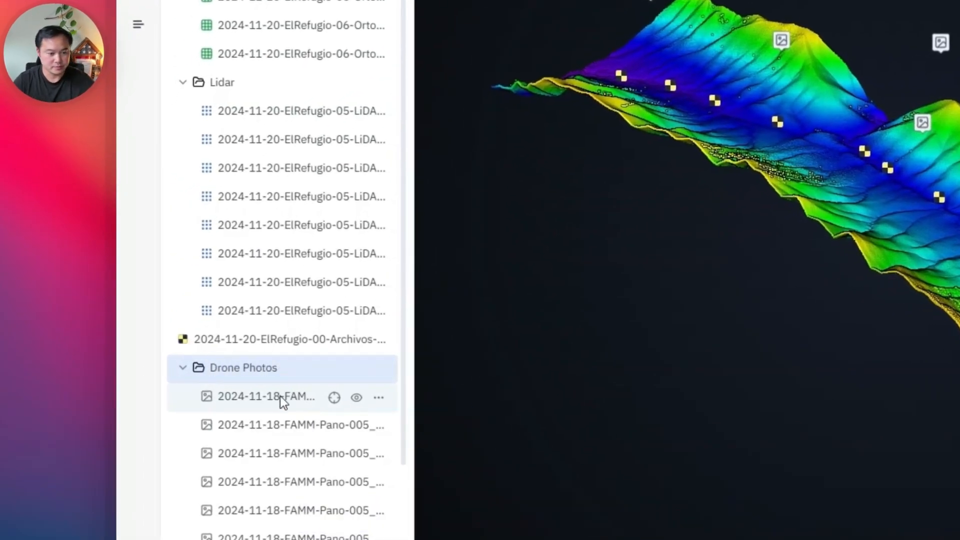
Step: Preview the first photo of the Drone Photos group and check where the other photos pop up above the point cloud
scroll(278, 375, "down", 3)
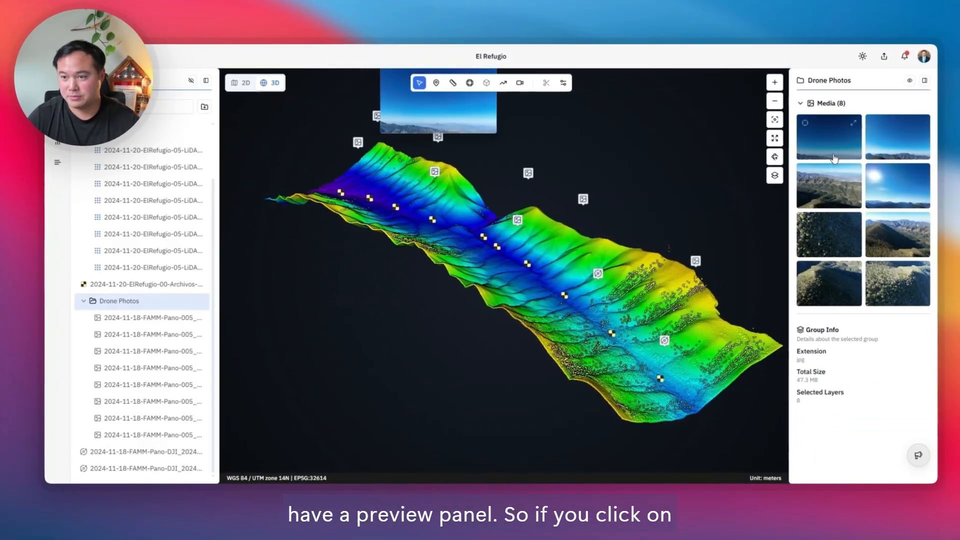
left_click(828, 150)
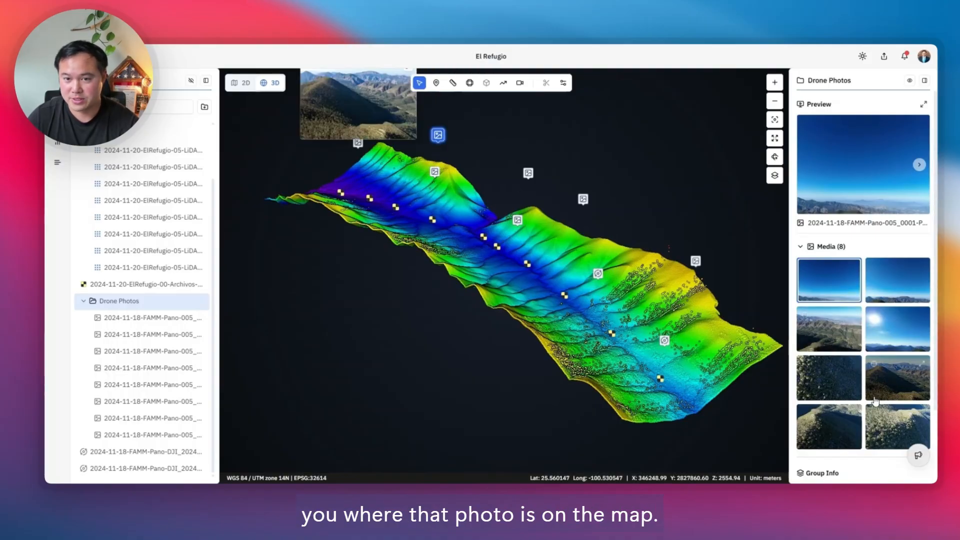
mouse_move(830, 338)
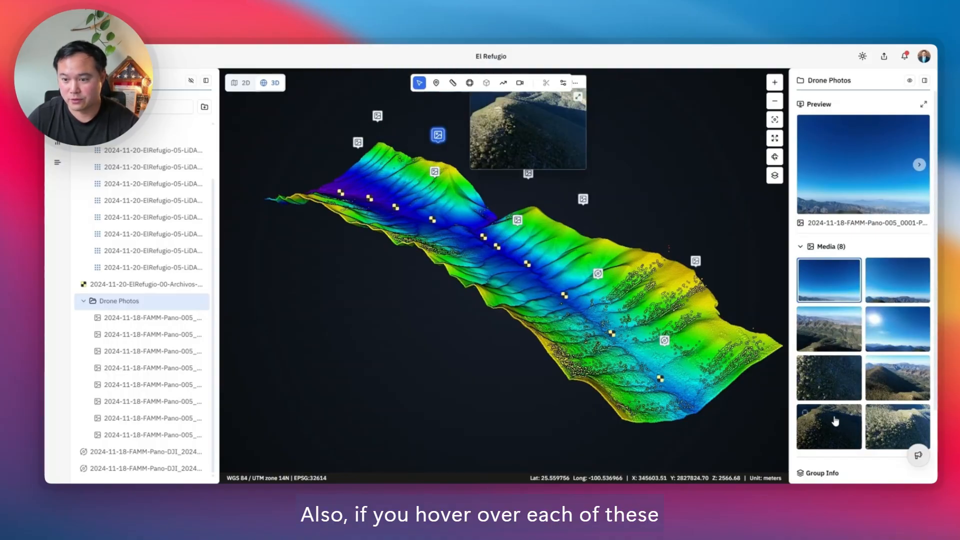
mouse_move(898, 392)
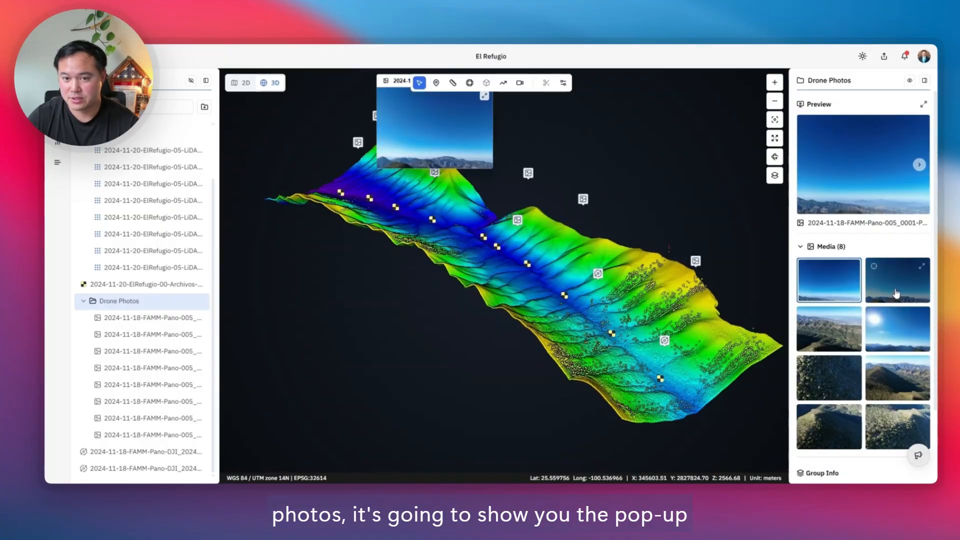
mouse_move(837, 297)
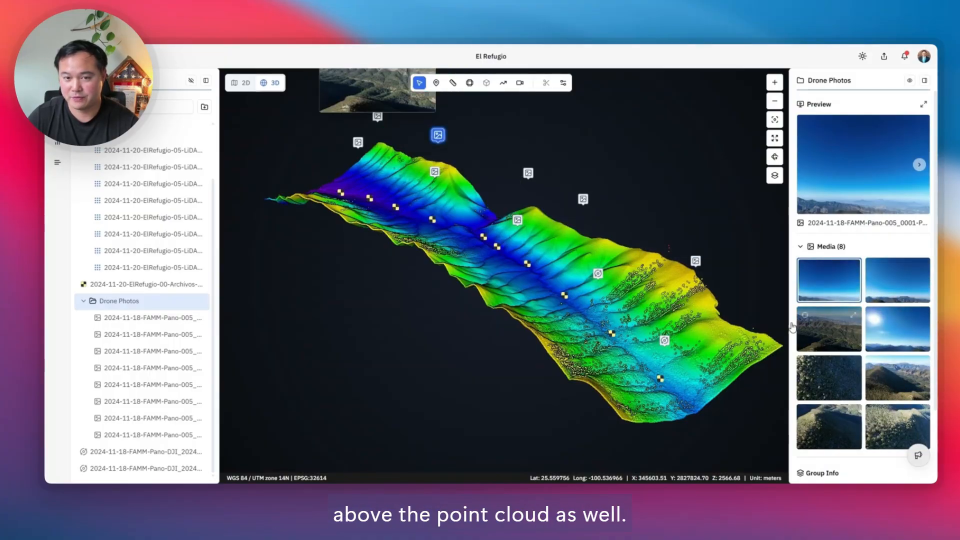
scroll(669, 311, "down", 3)
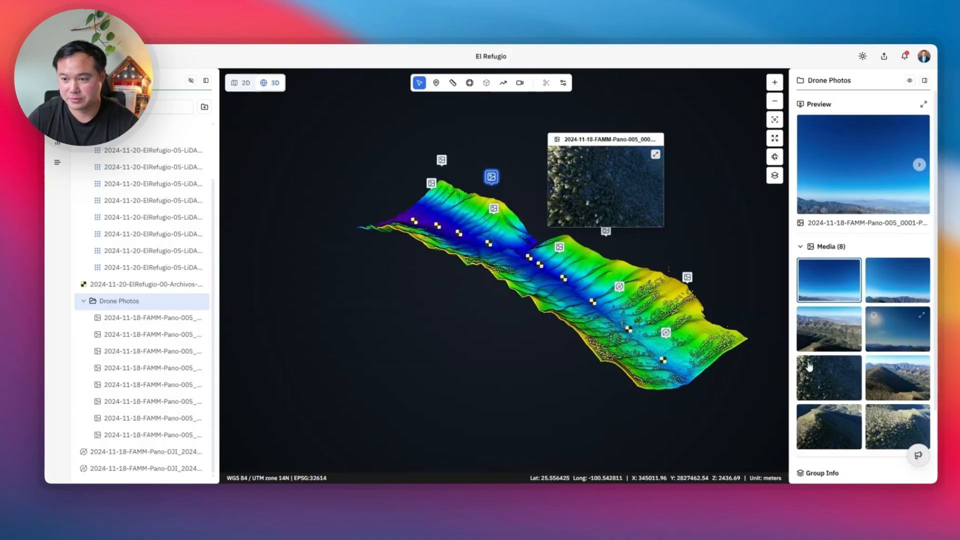
Step: Browse the Drone Photos group's previews one by one from the first photo through the eighth, checking each photo's location on the point cloud
key("Right")
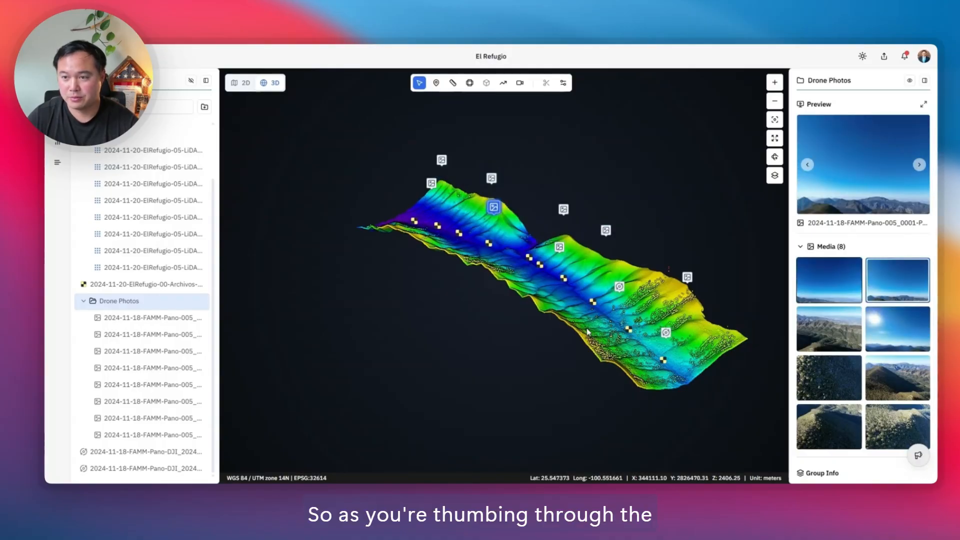
key("Right")
key("Right")
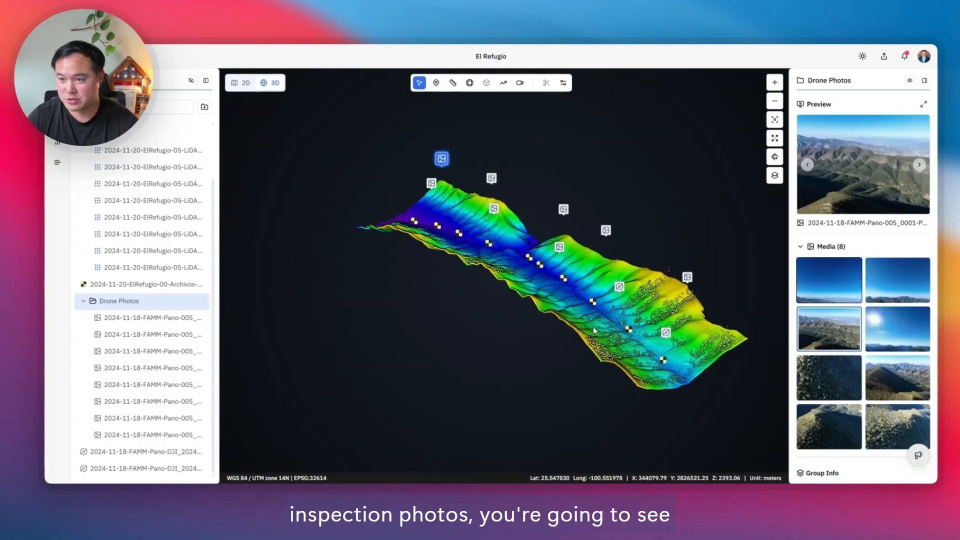
mouse_move(570, 246)
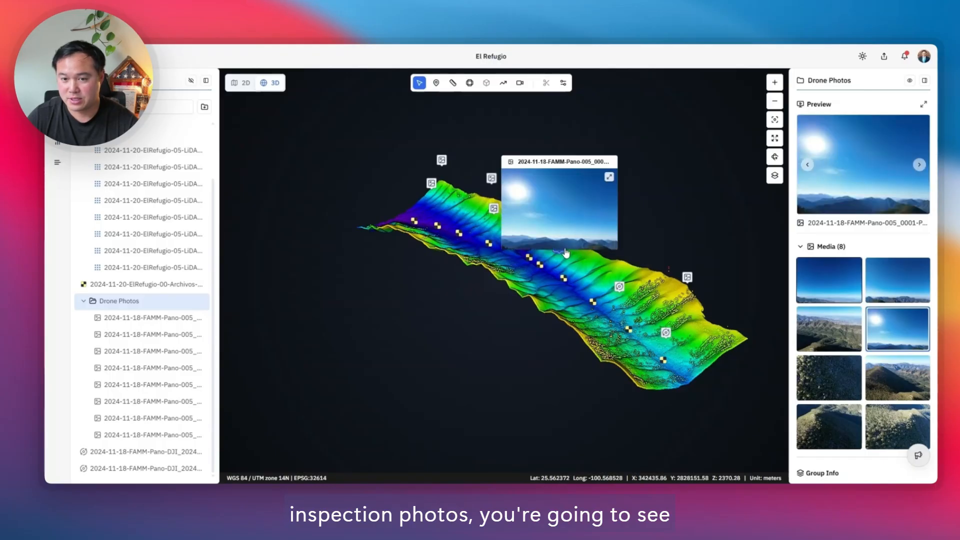
key("Right")
key("Right")
key("Right")
key("Right")
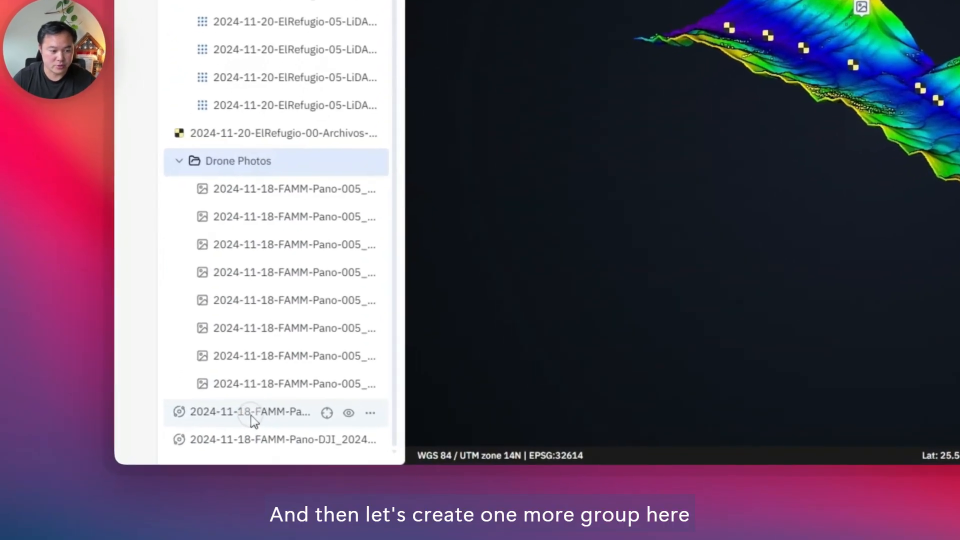
Step: Group the two 2024-11-18-FAMM-Pano-DJI panorama layers and name the group "Panos"
left_click(127, 452)
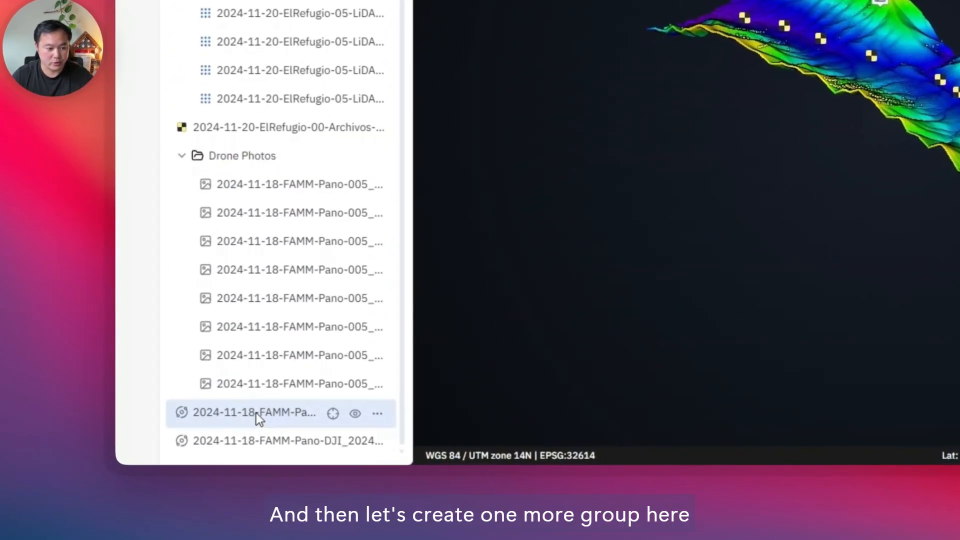
left_click(261, 426, "shift")
right_click(270, 422)
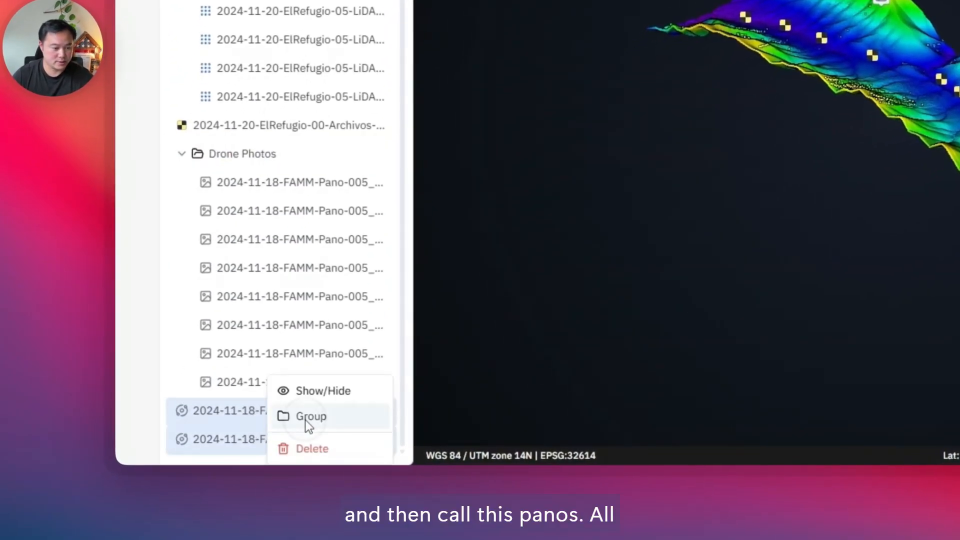
left_click(306, 419)
type("Panos")
key("Return")
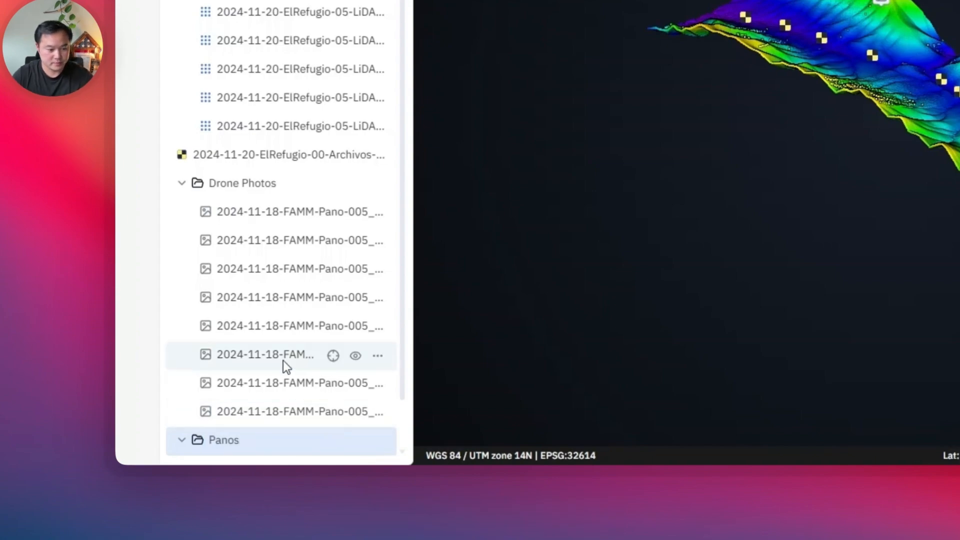
scroll(275, 372, "down", 2)
left_click(270, 383)
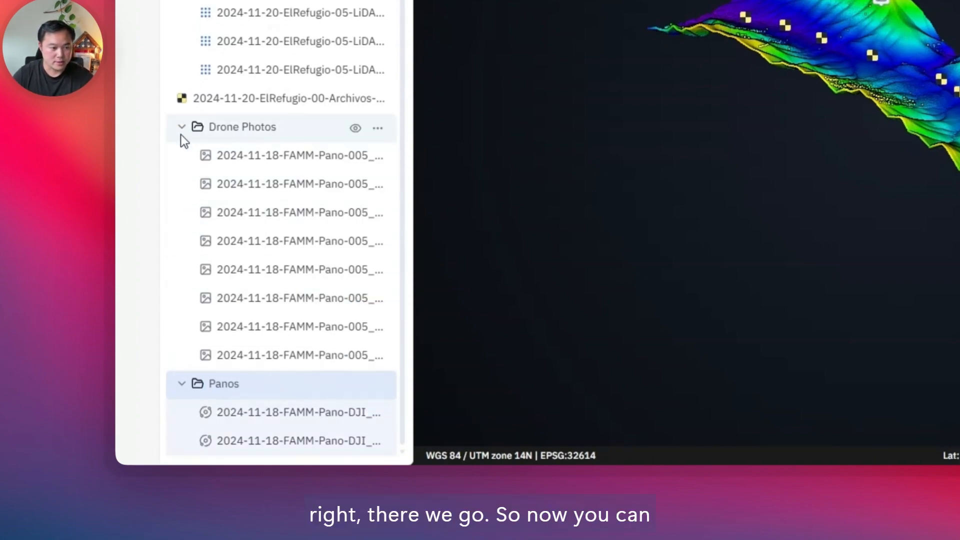
Step: Collapse the Drone Photos, Panos, Lidar and Rasters groups in the layer list
left_click(181, 125)
left_click(111, 350)
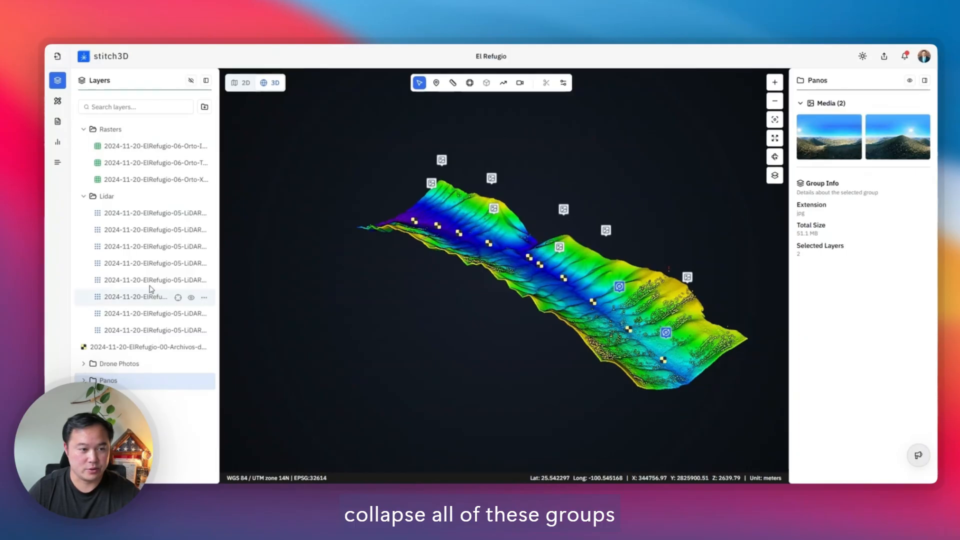
left_click(83, 197)
left_click(83, 129)
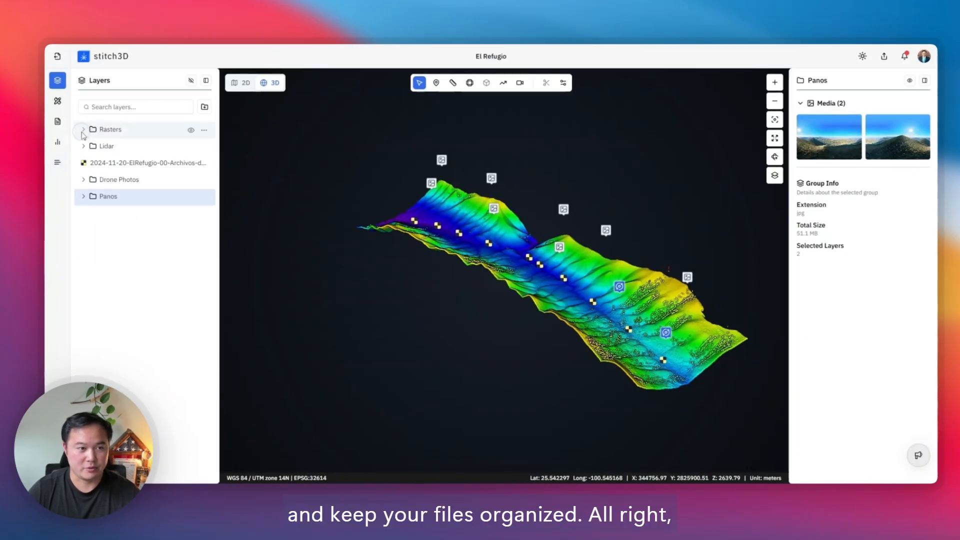
scroll(540, 330, "up", 3)
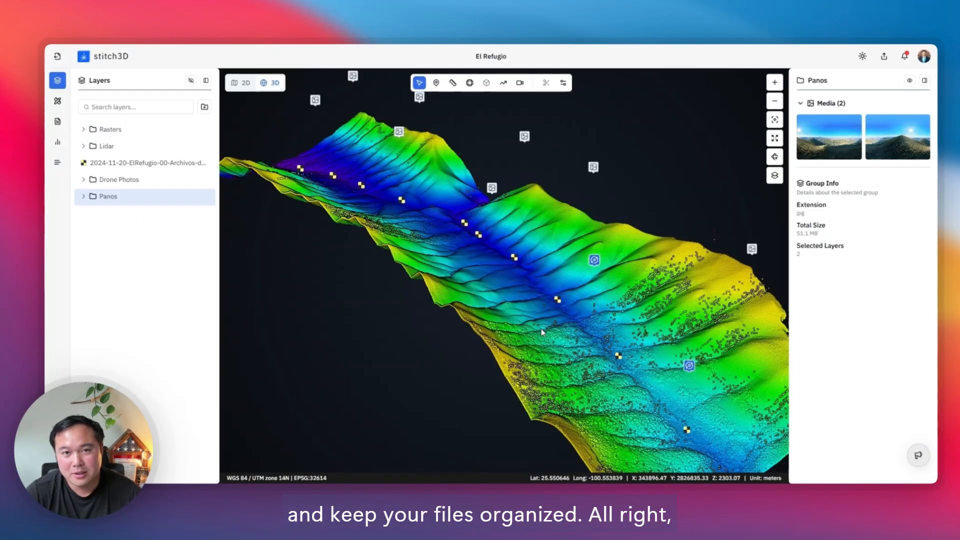